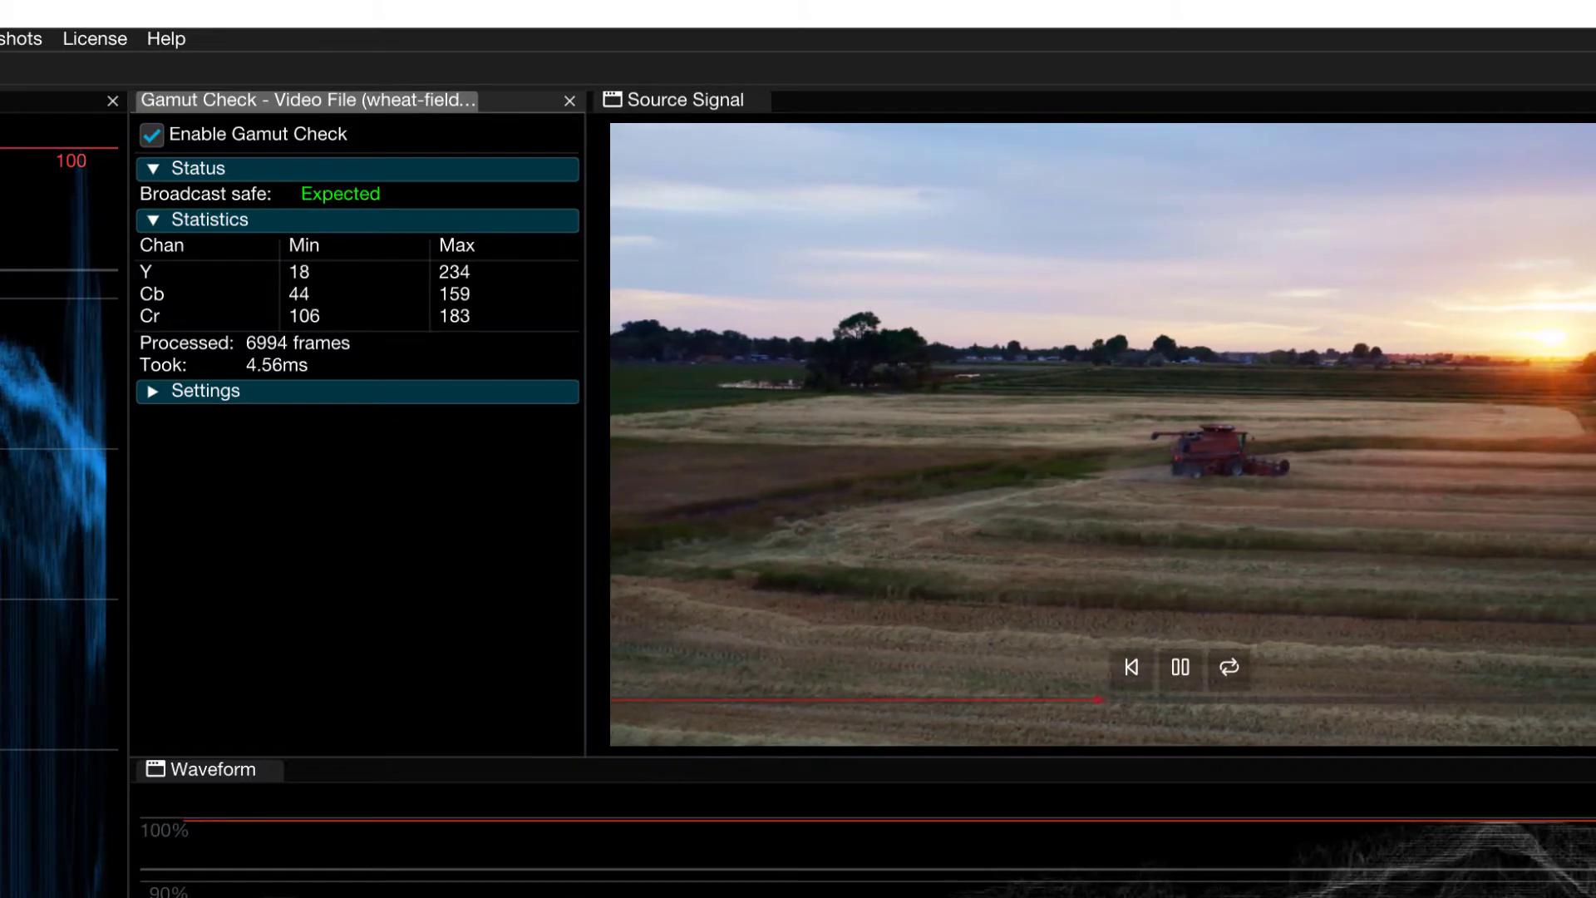
Disable the gamut check for the video file and close the Gamut Check window
{"action": "left_click", "coordinate": [151, 135]}
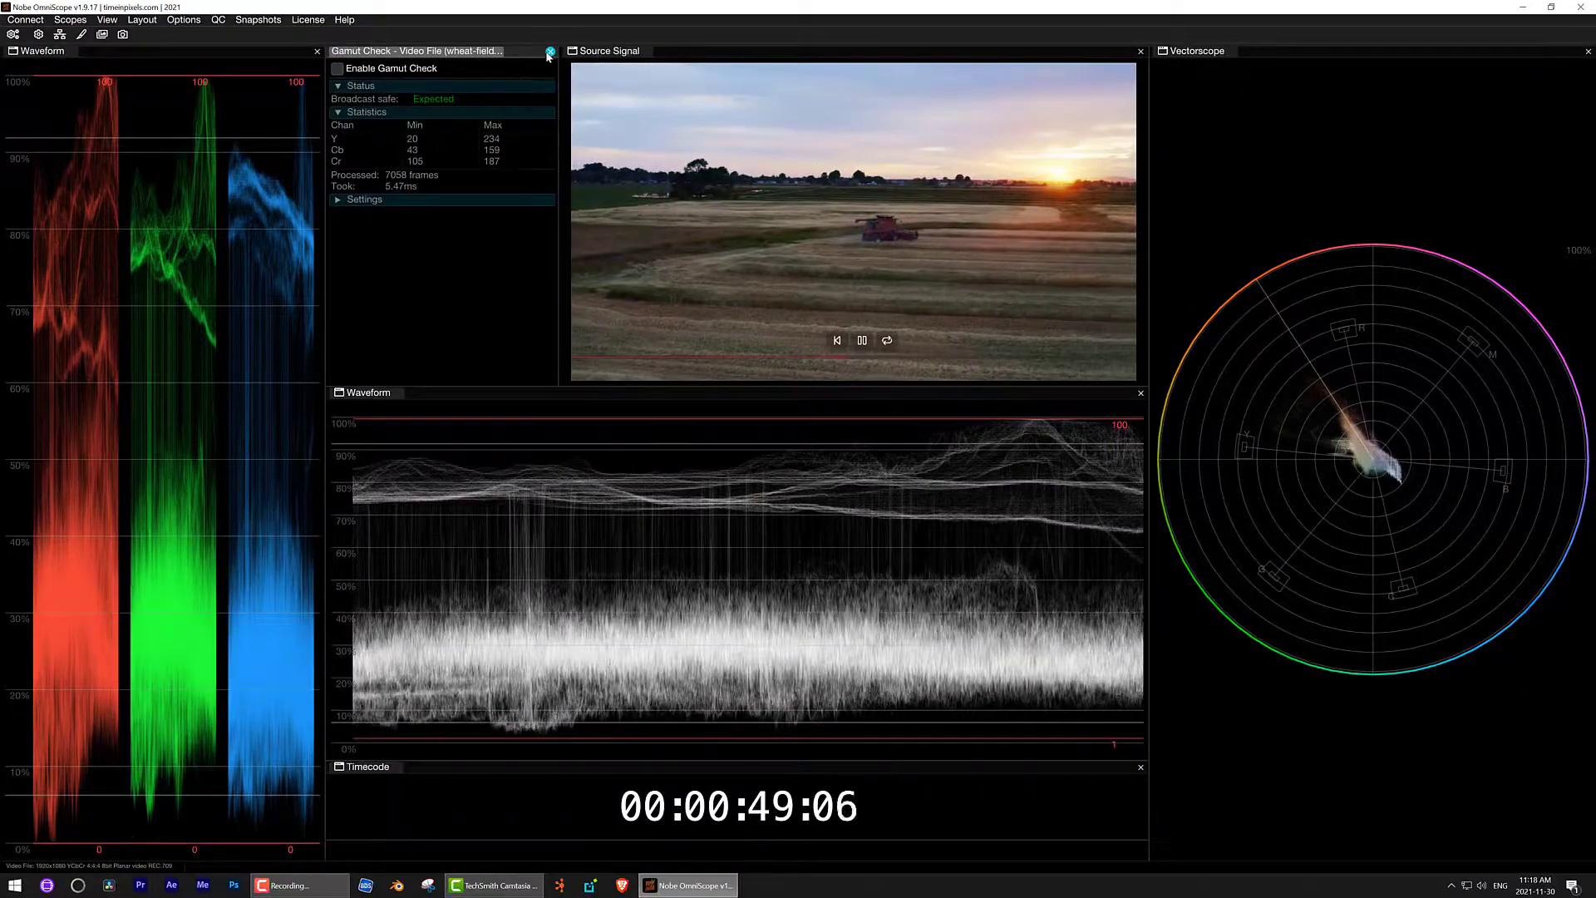
{"action": "left_click", "coordinate": [550, 52]}
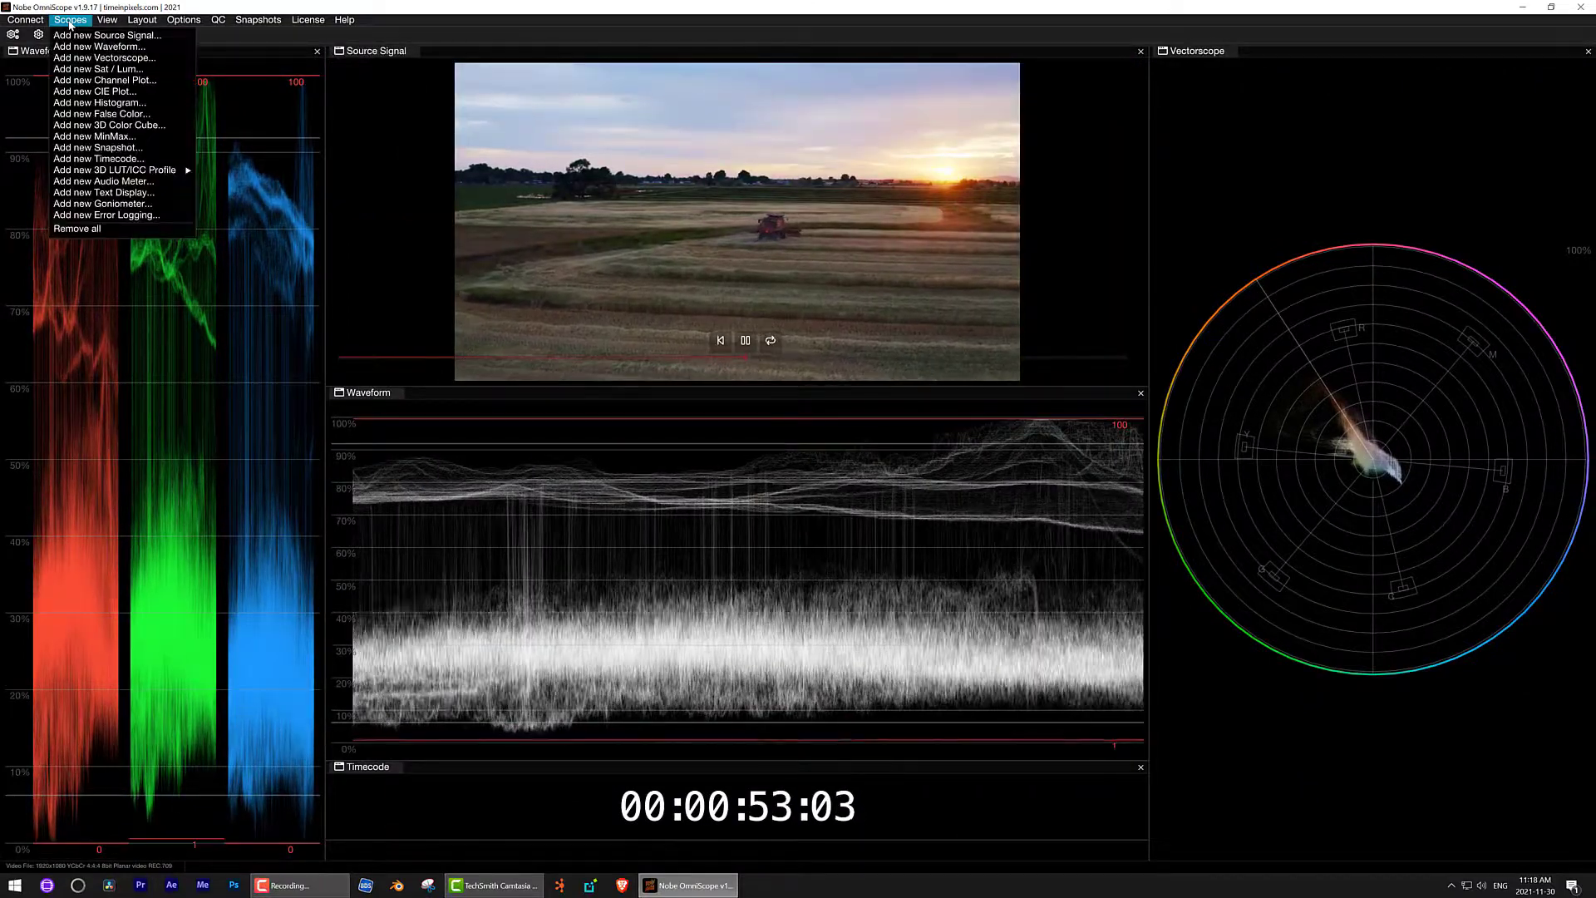
Add a Histogram scope to inspect the signal and close it again
{"action": "left_click", "coordinate": [78, 102]}
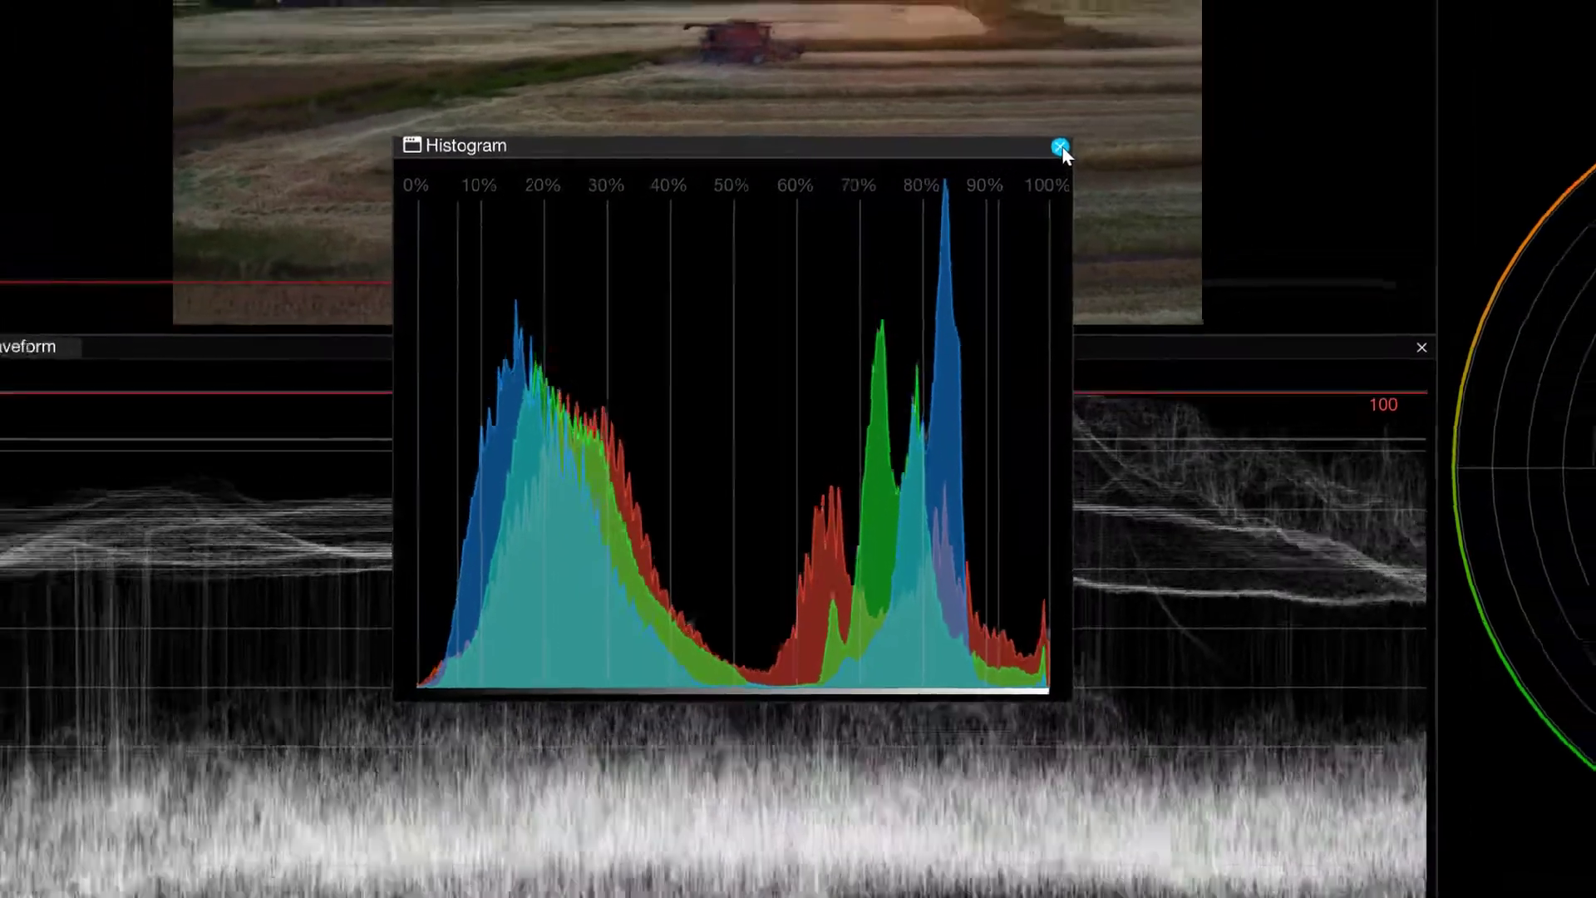
{"action": "left_click", "coordinate": [1086, 117]}
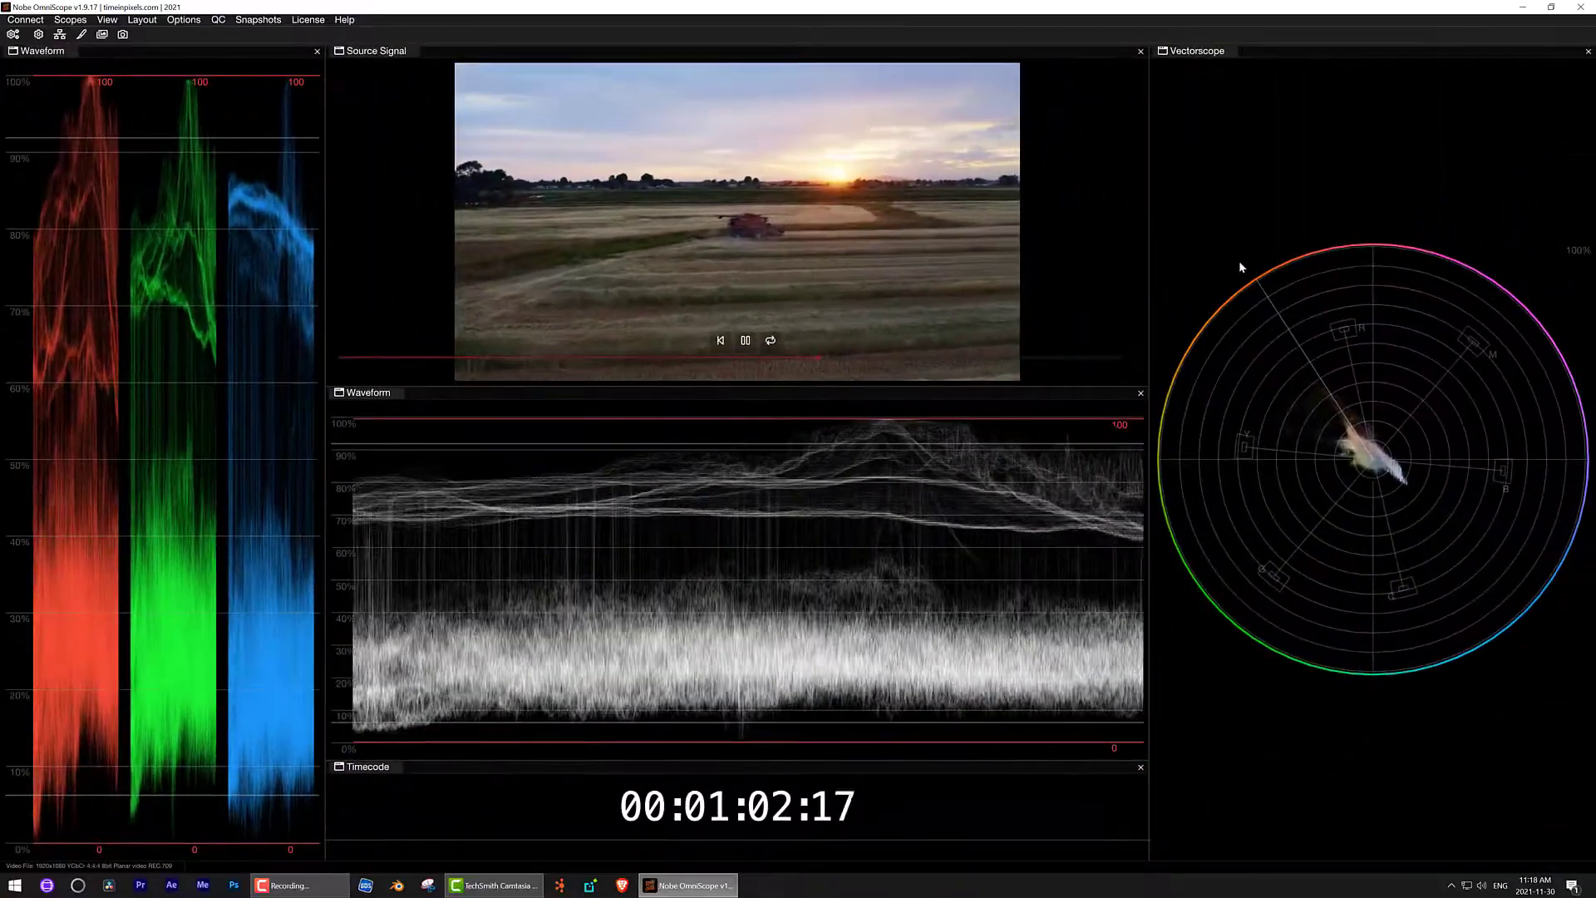
Try the vertical Split L/M/H view on the Vectorscope and disable the split again
{"action": "right_click", "coordinate": [1239, 264]}
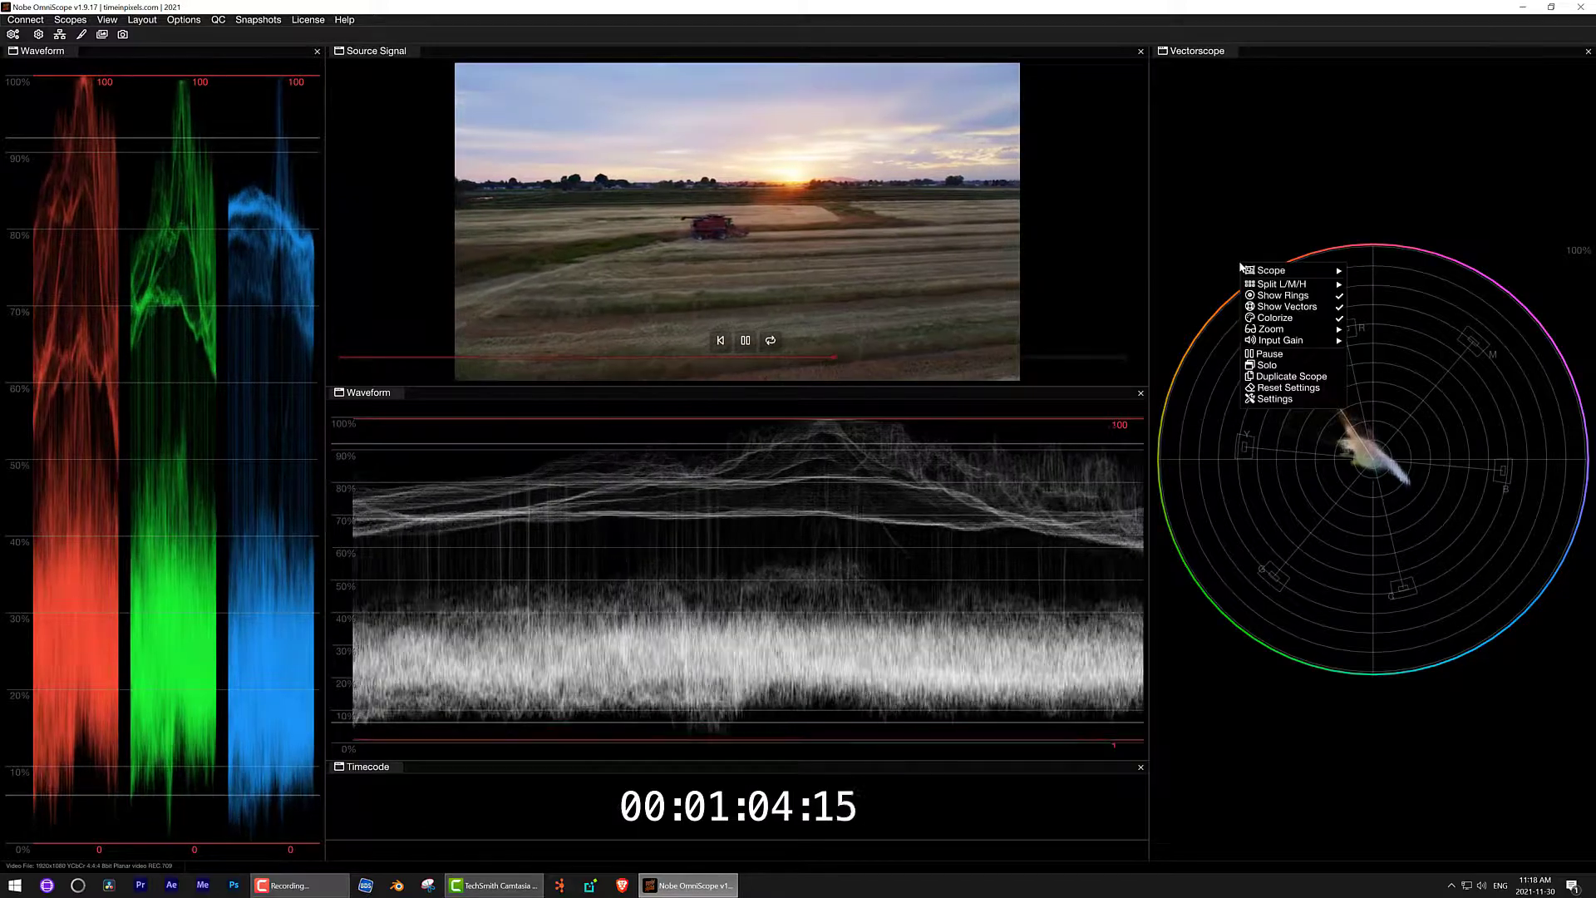
{"action": "mouse_move", "coordinate": [1254, 286]}
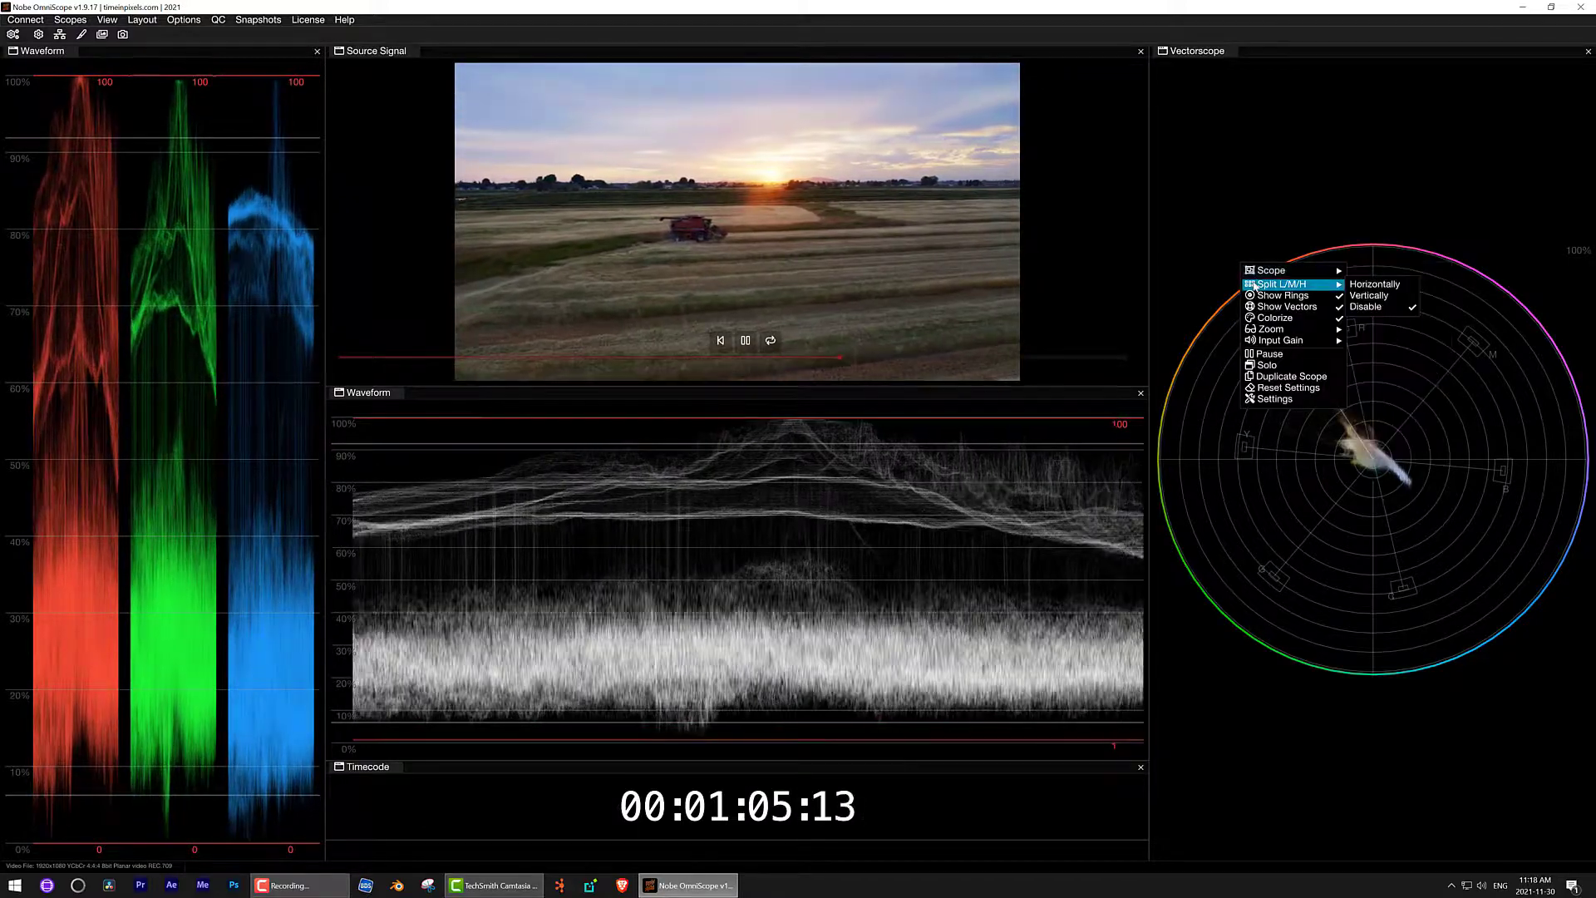
{"action": "left_click", "coordinate": [1369, 286]}
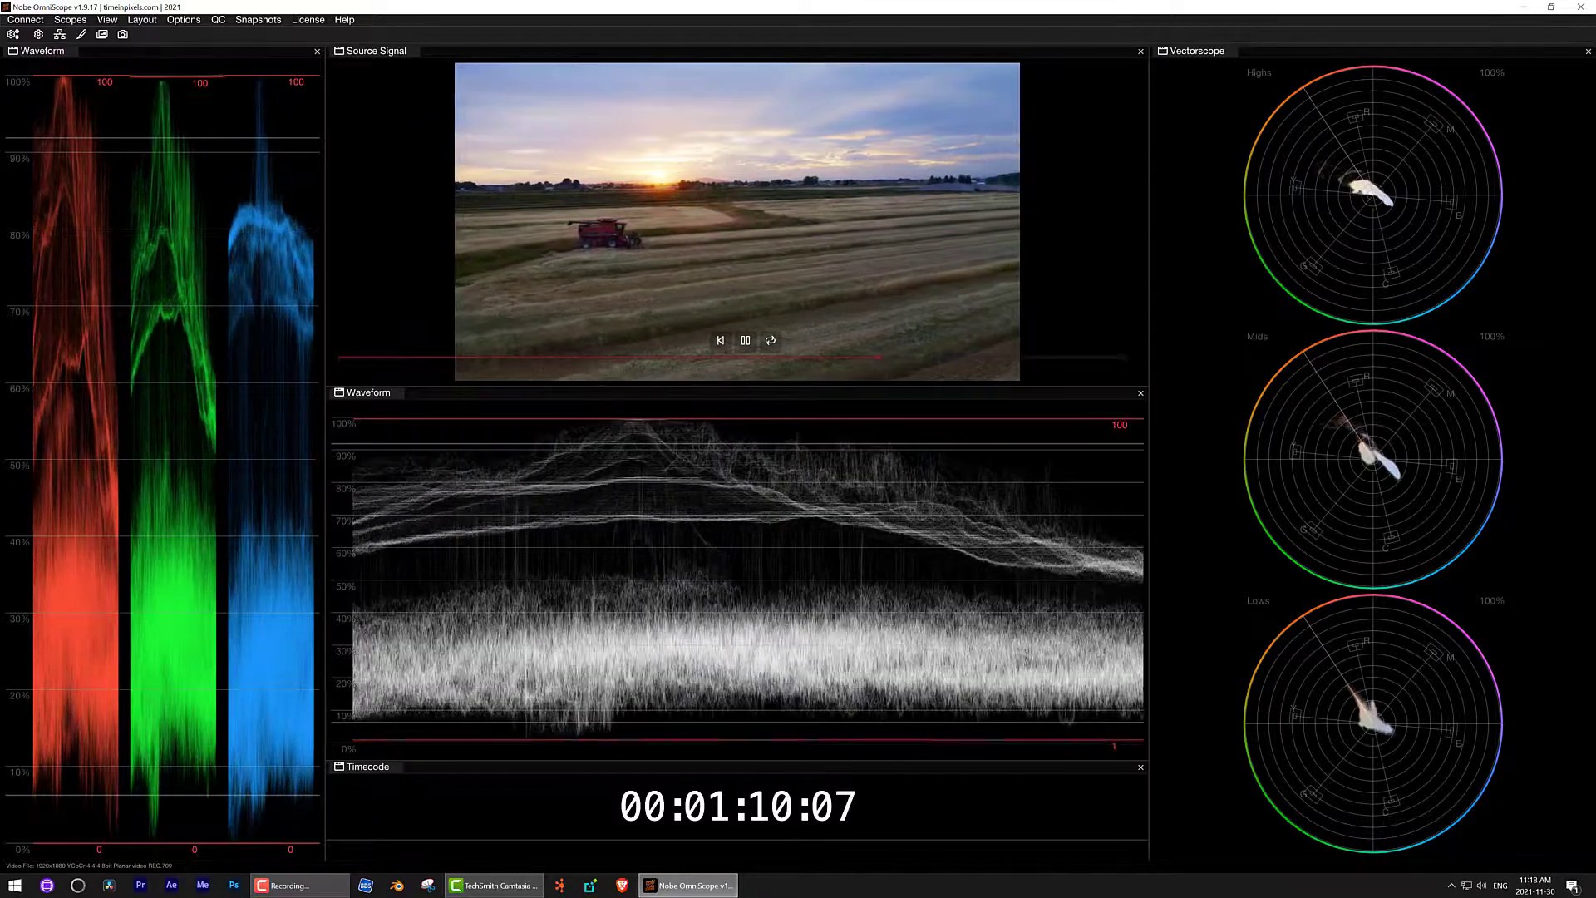
{"action": "mouse_move", "coordinate": [1309, 434]}
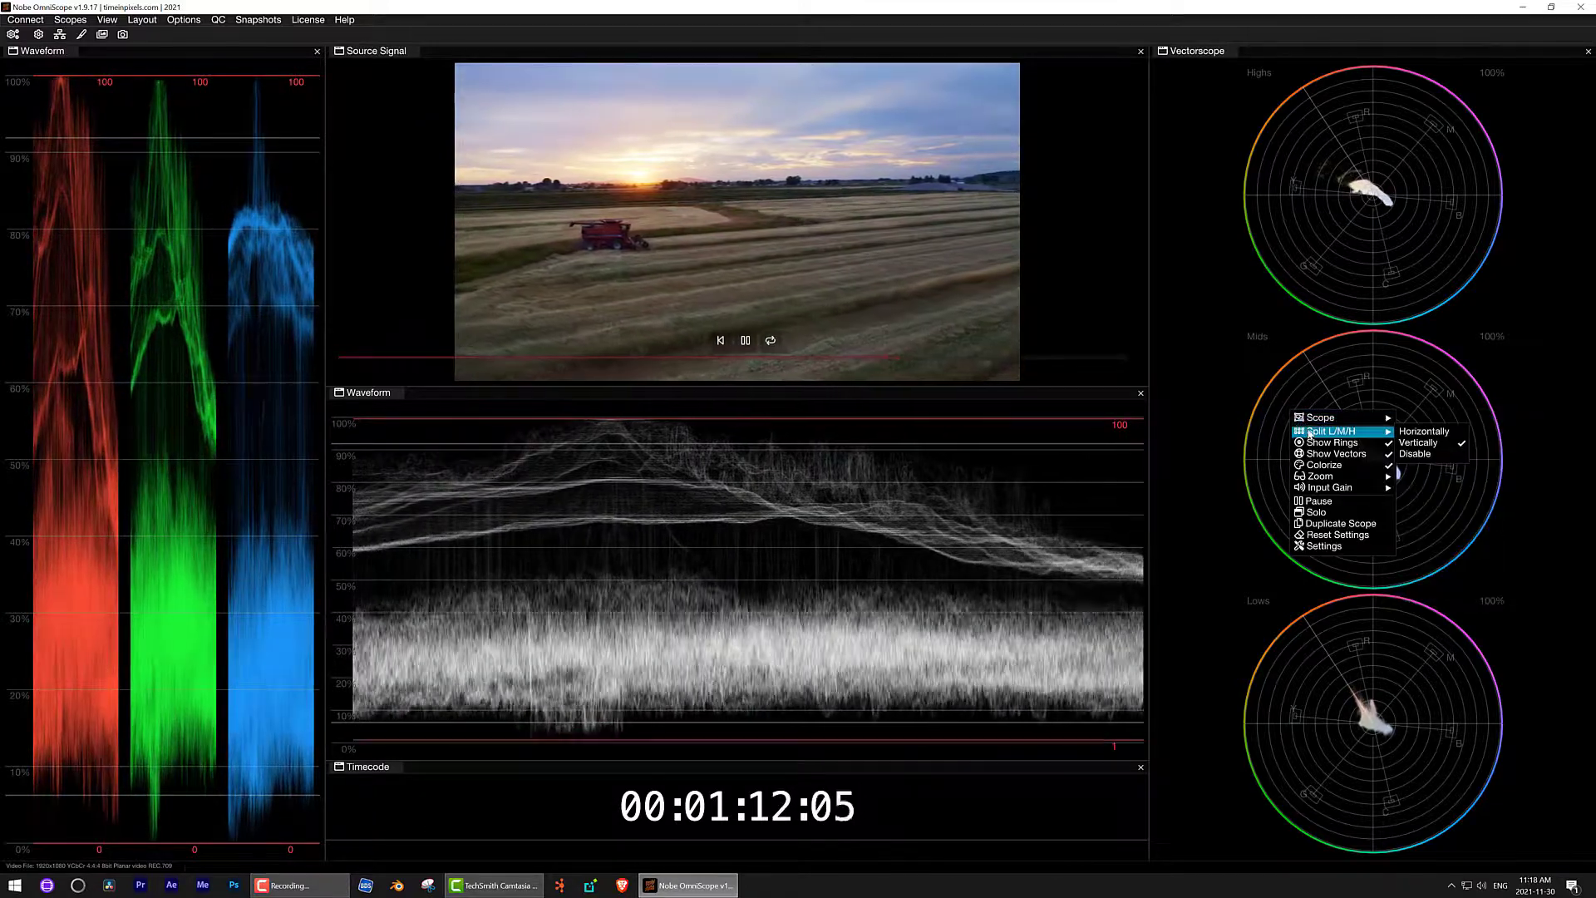
{"action": "left_click", "coordinate": [1423, 457]}
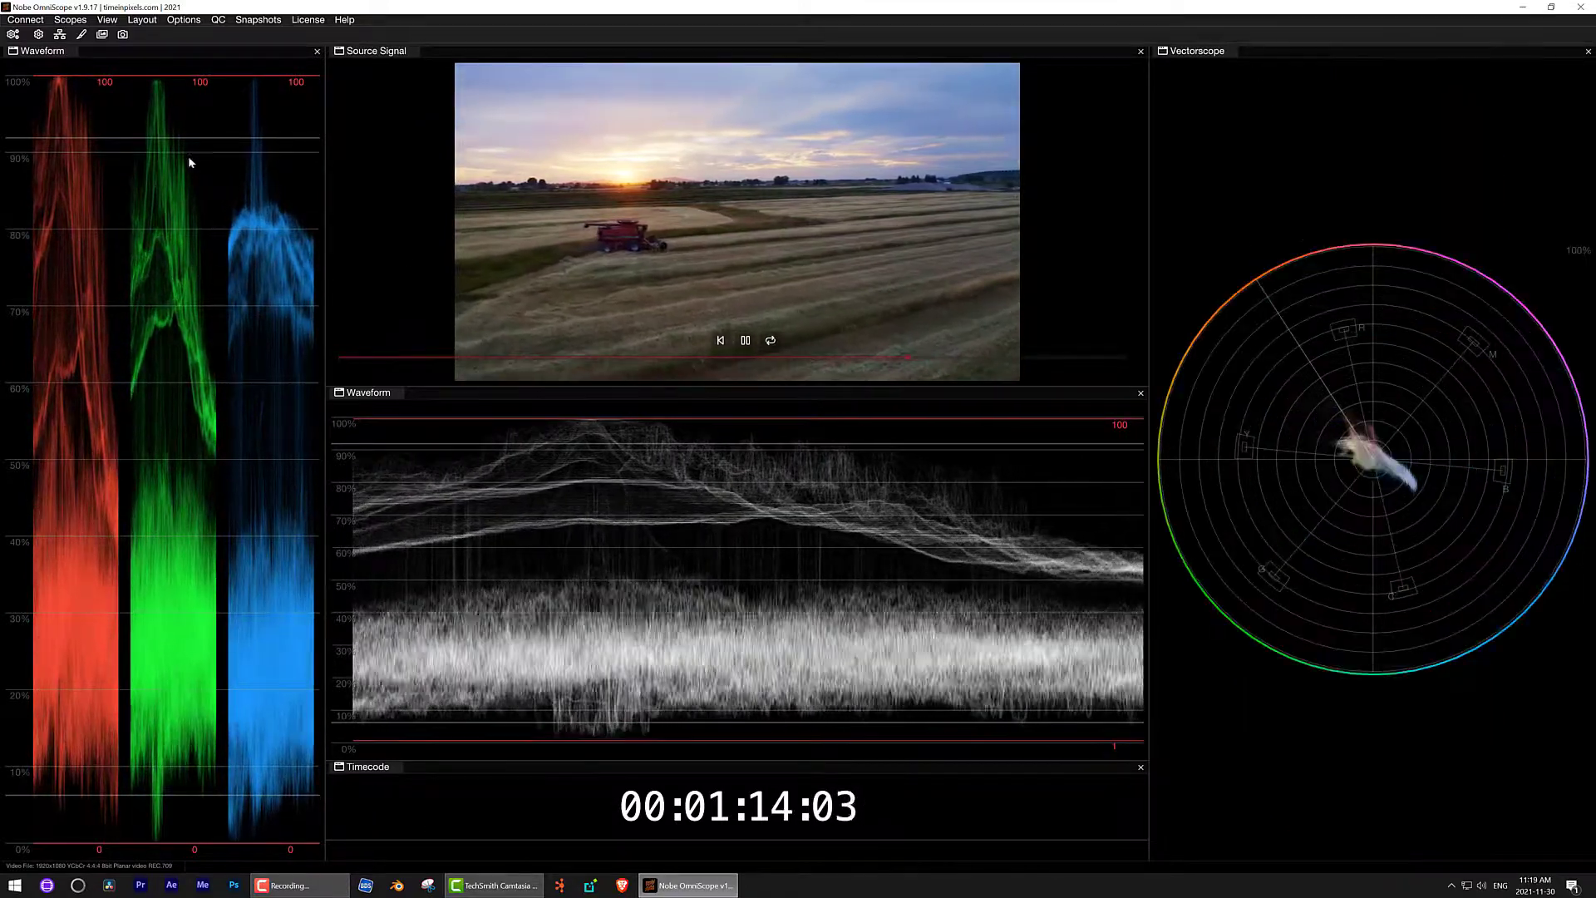
Add a CIE Plot scope to inspect the signal's colours and close it again
{"action": "left_click", "coordinate": [71, 20]}
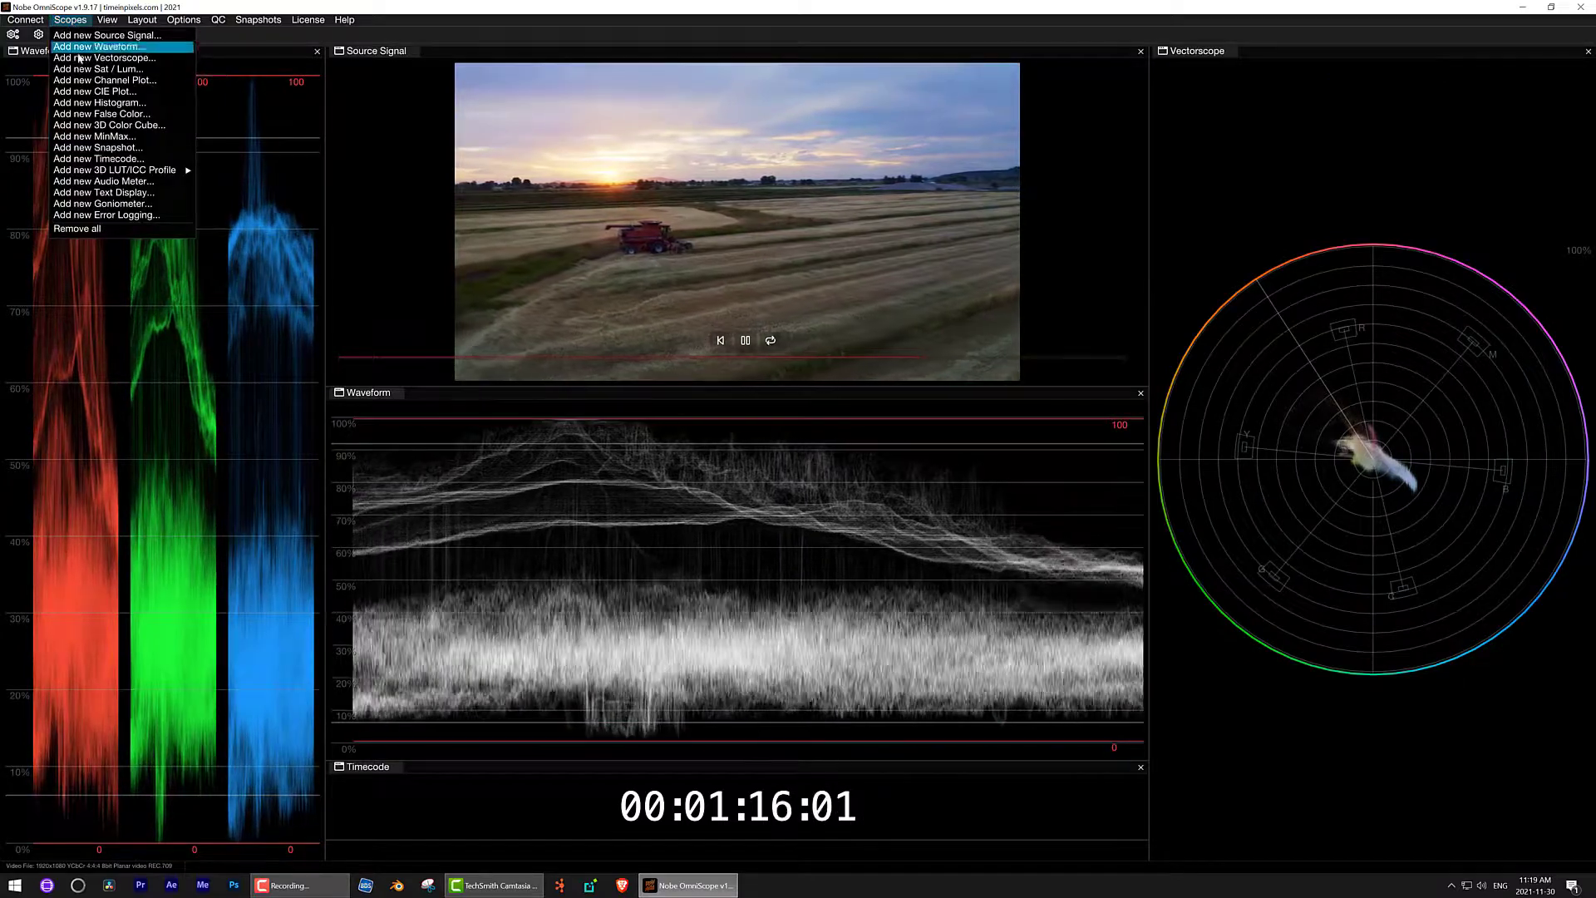
{"action": "left_click", "coordinate": [84, 92]}
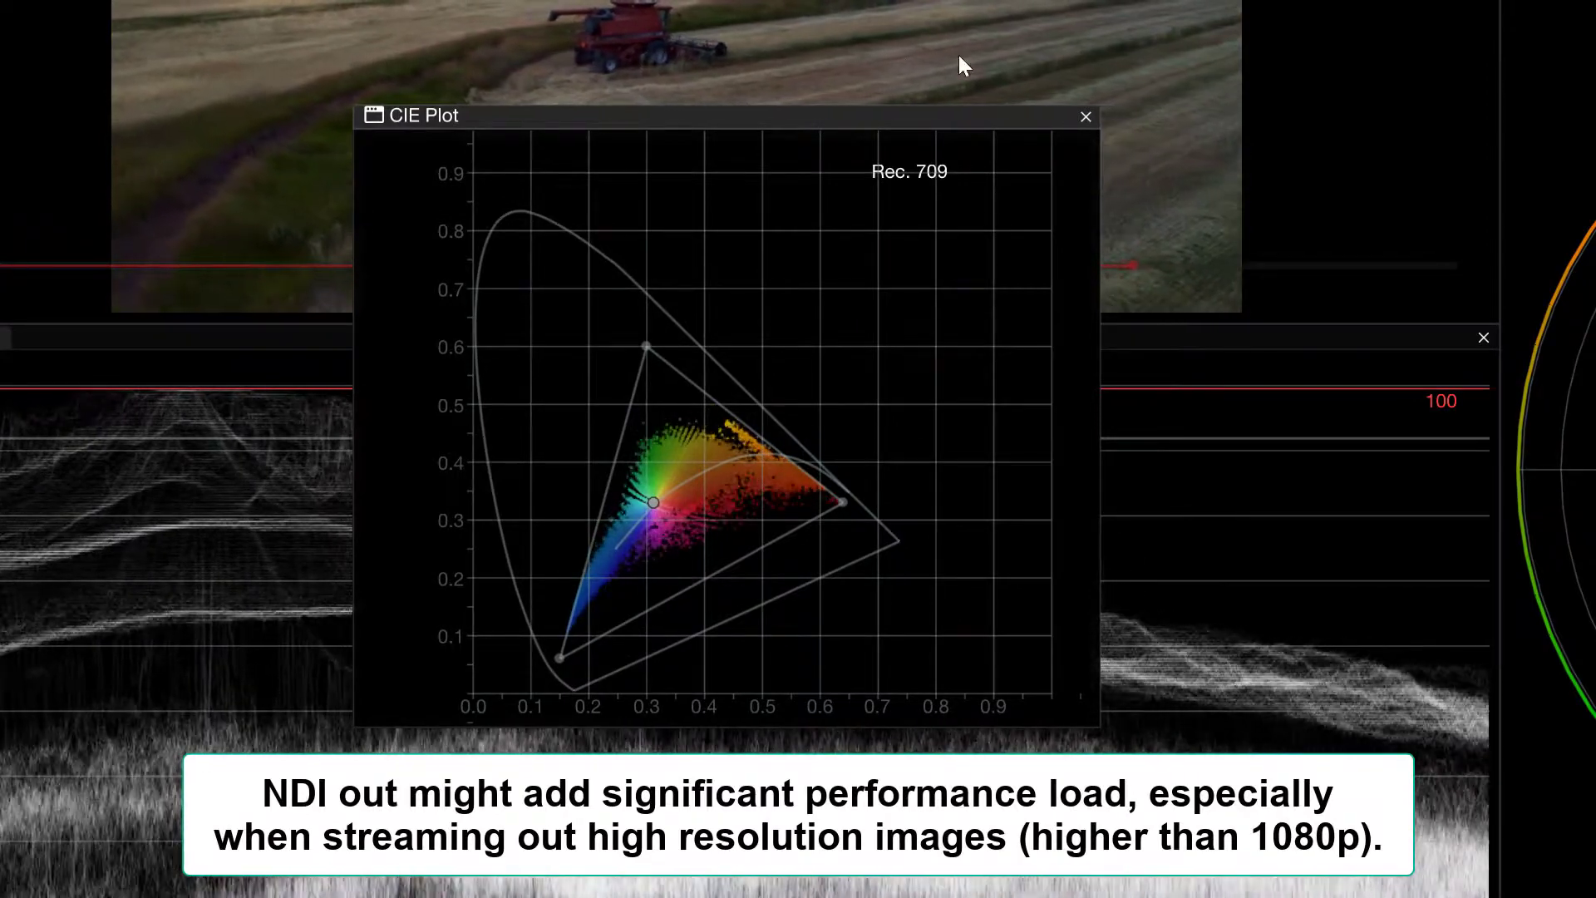
{"action": "left_click", "coordinate": [1085, 117]}
Compare the luminosity Waveform with Enhanced Render off and on, leave it enabled, and close the Waveform settings
{"action": "right_click", "coordinate": [812, 645]}
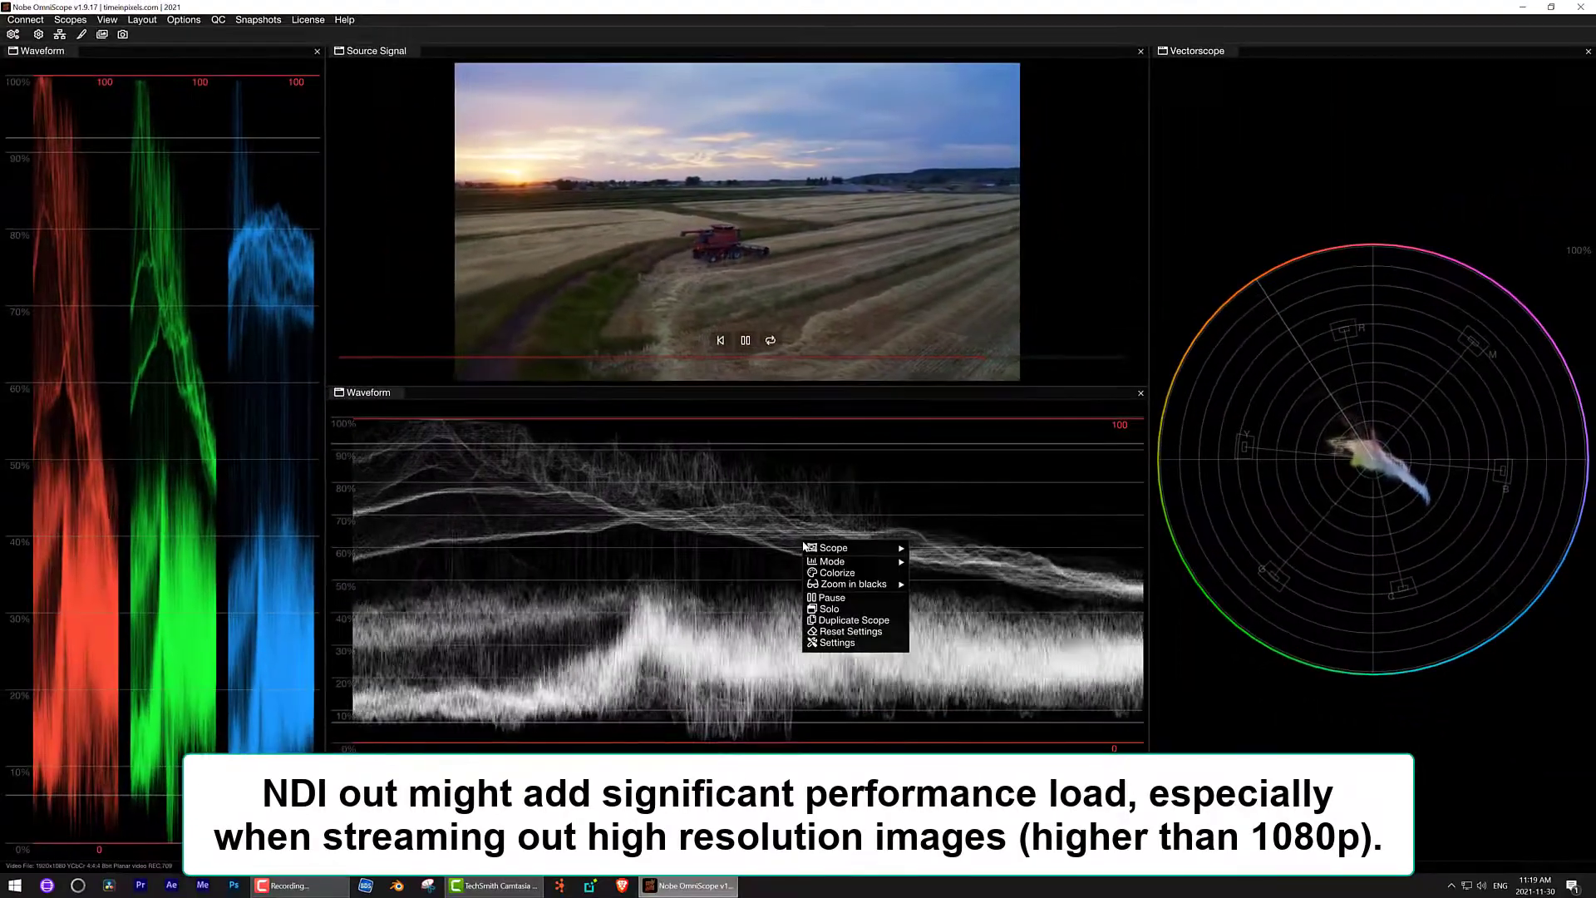
{"action": "left_click", "coordinate": [863, 644]}
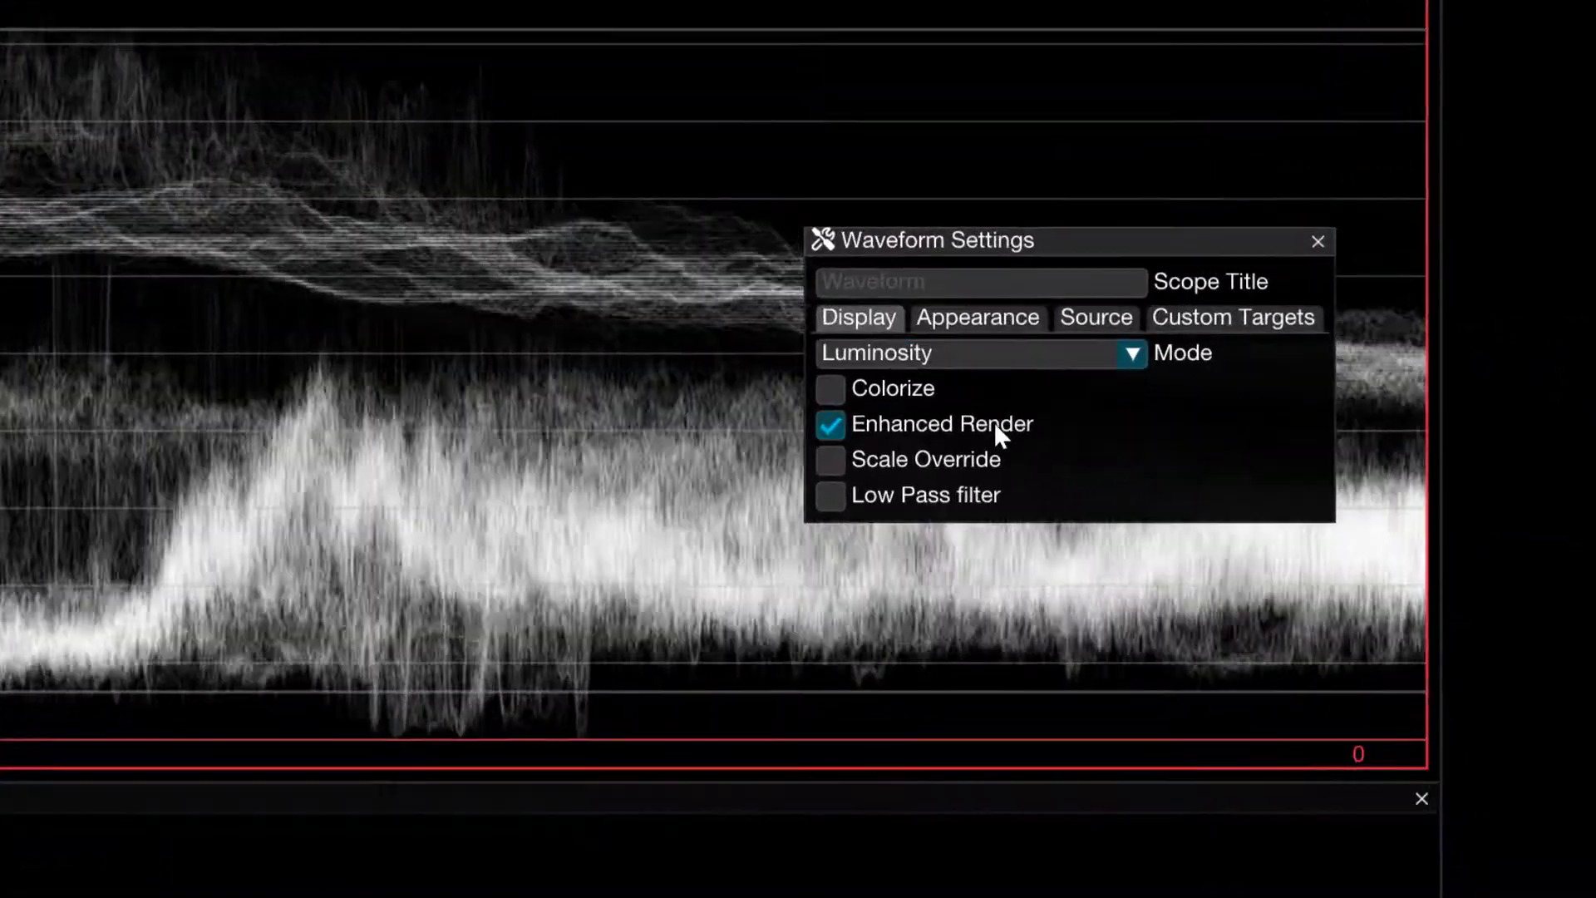
{"action": "left_click", "coordinate": [694, 502]}
{"action": "left_click", "coordinate": [994, 422]}
{"action": "left_click", "coordinate": [994, 422]}
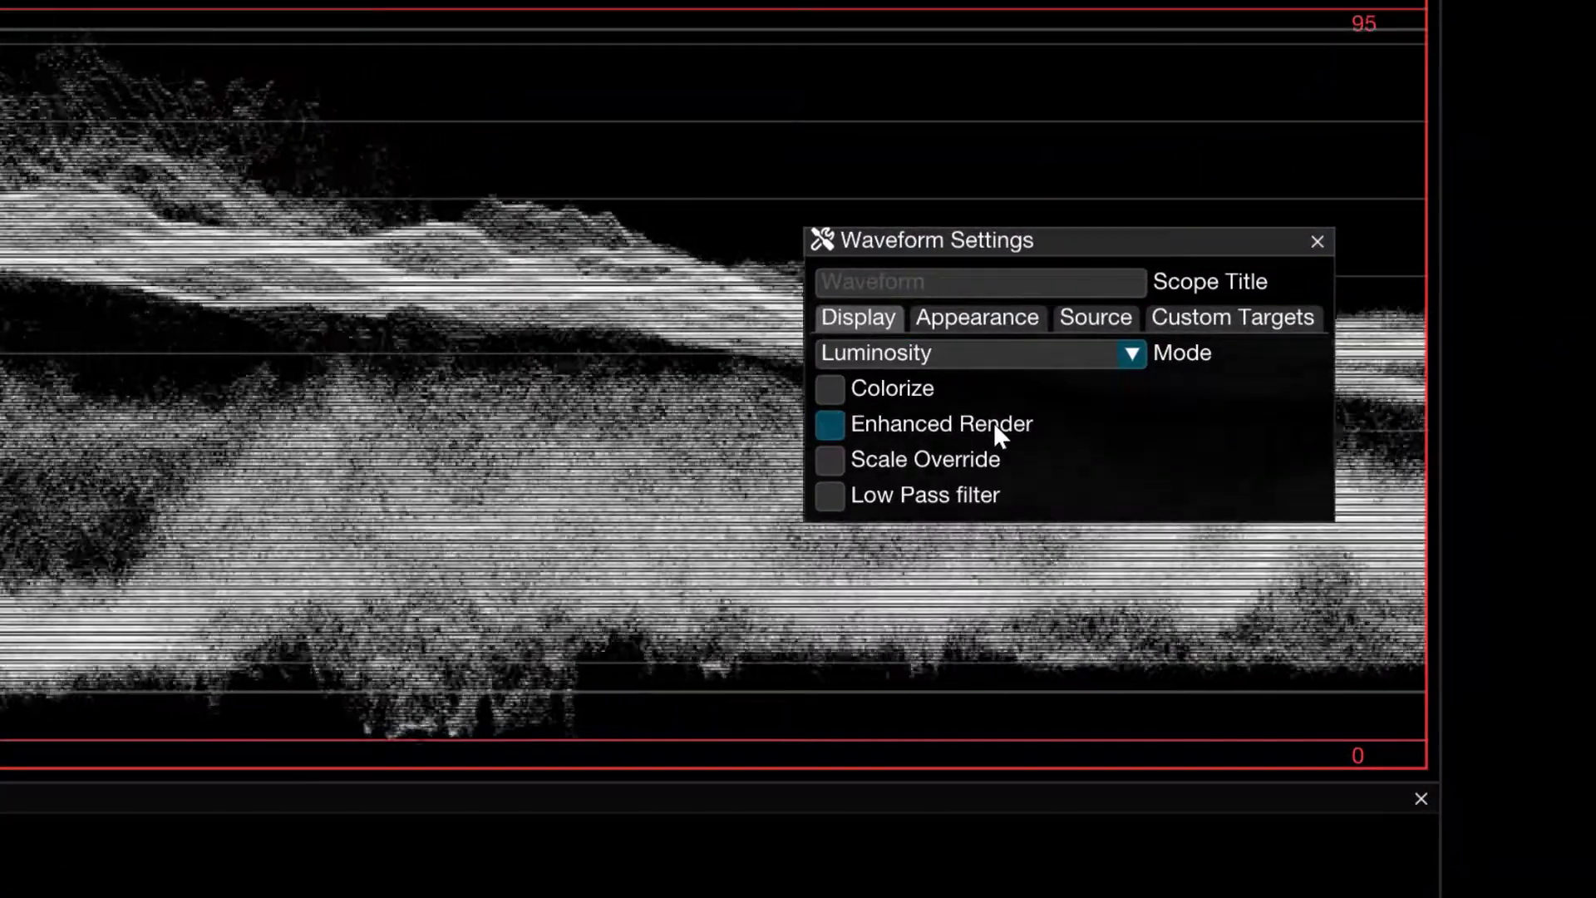
{"action": "left_click", "coordinate": [994, 422]}
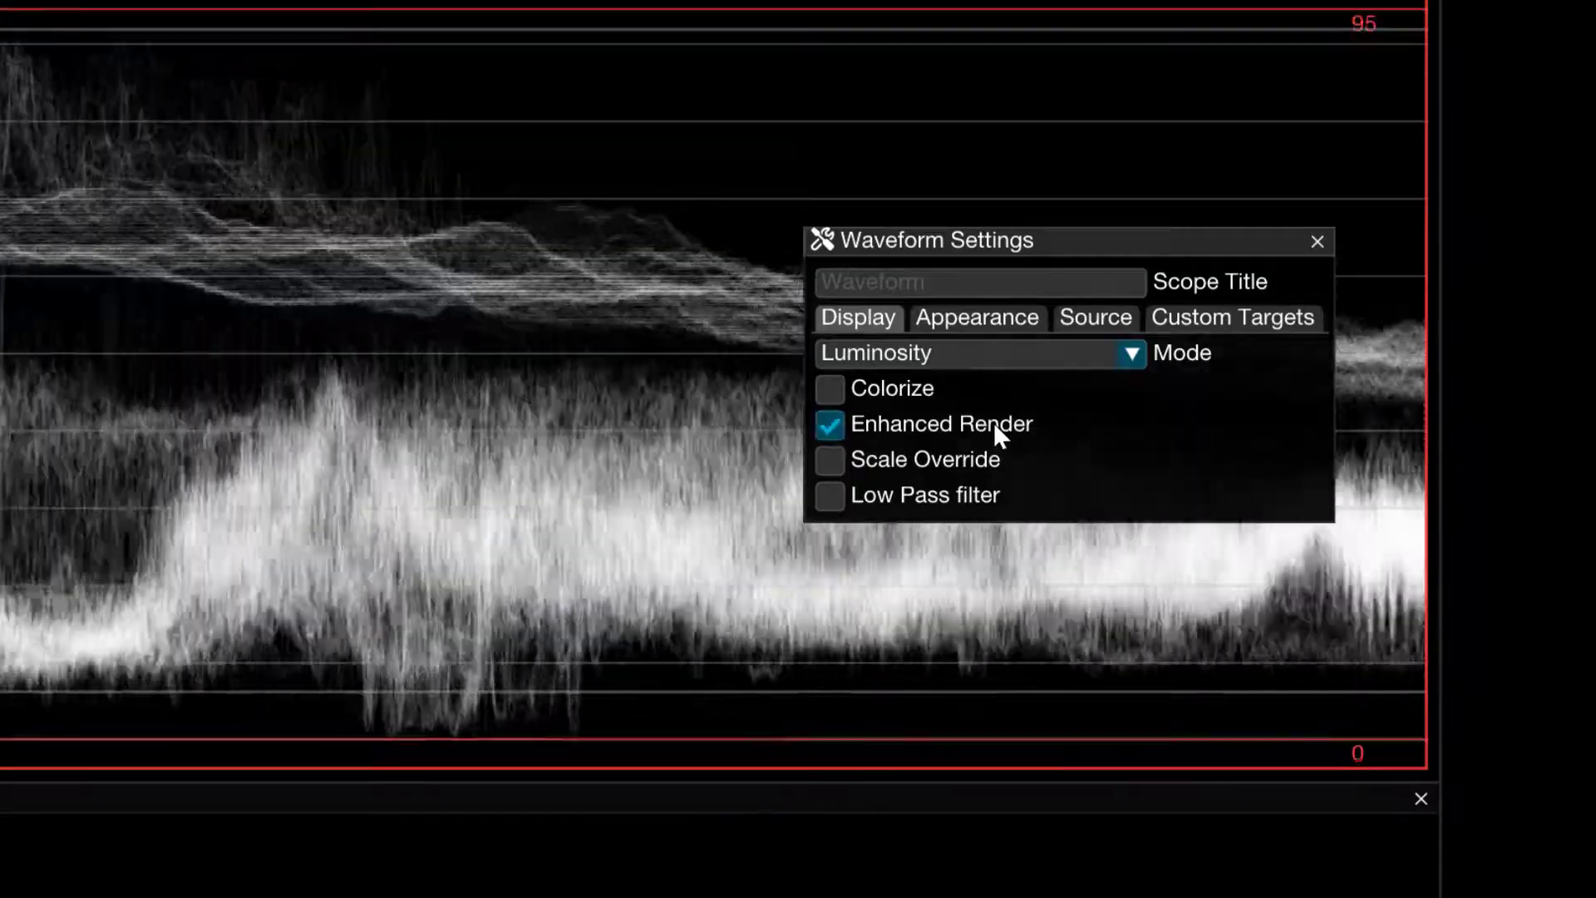
{"action": "left_click", "coordinate": [994, 422]}
{"action": "left_click", "coordinate": [994, 422]}
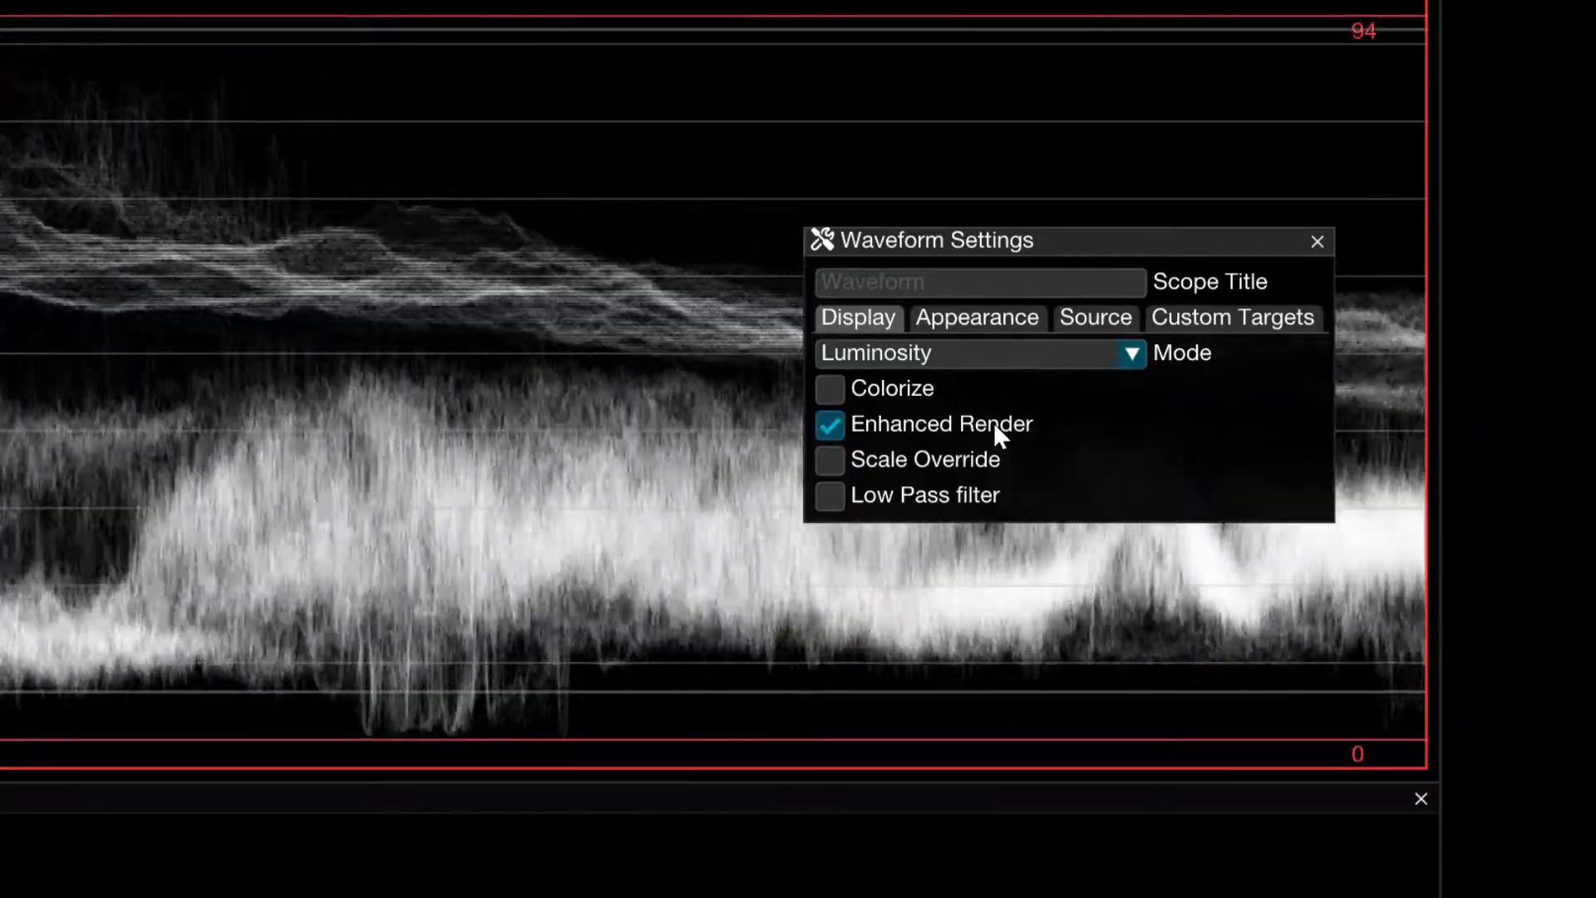
{"action": "left_click", "coordinate": [994, 422]}
{"action": "left_click", "coordinate": [989, 462]}
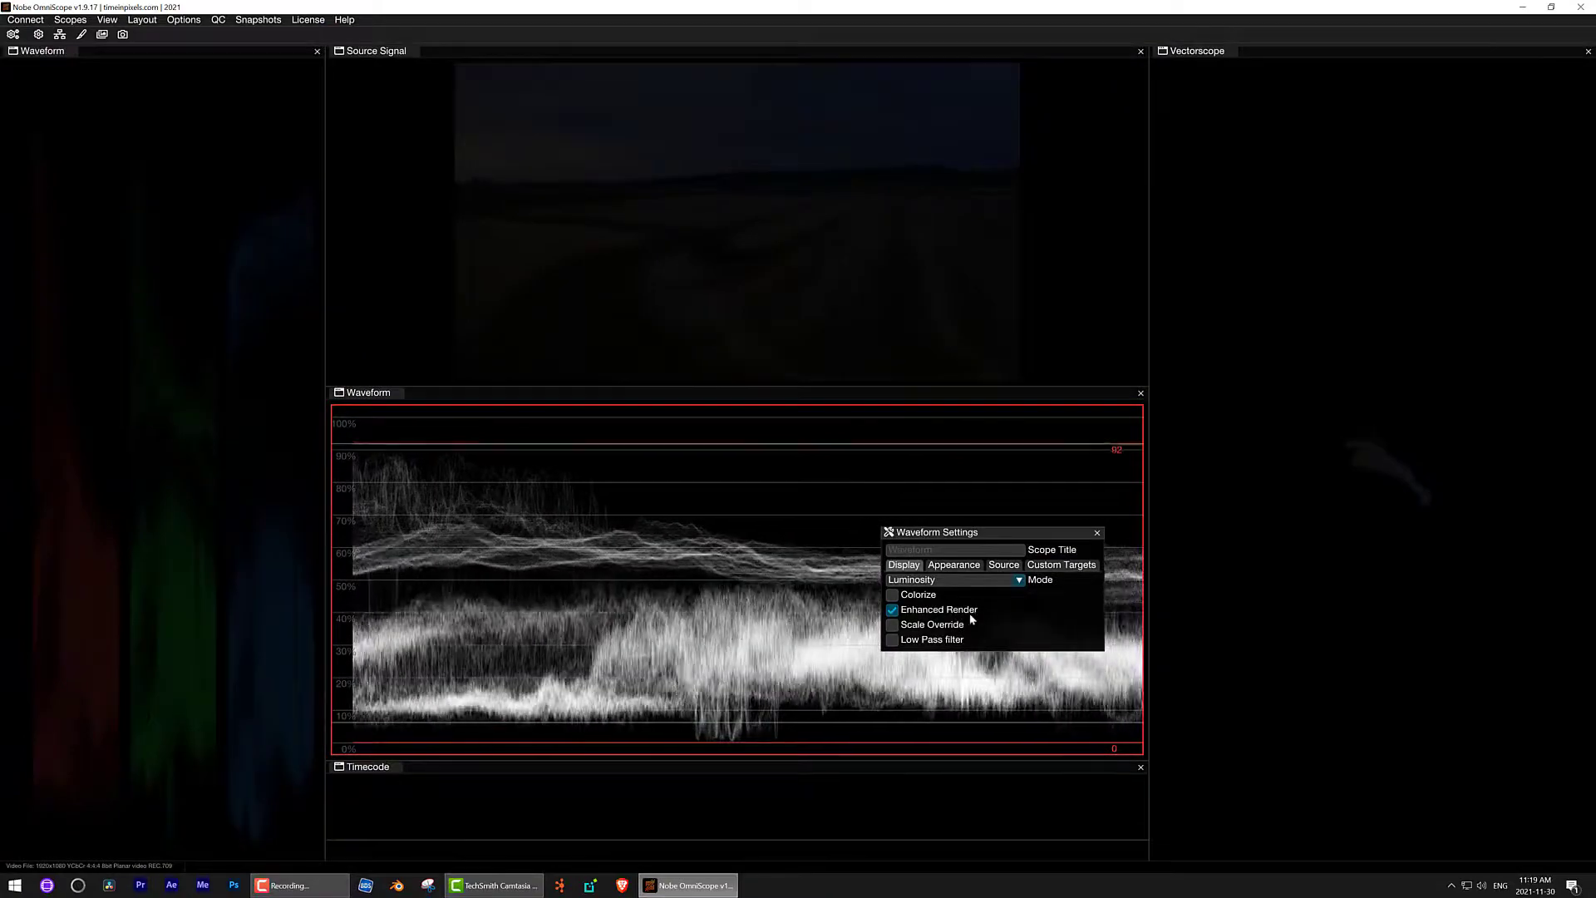
{"action": "left_click", "coordinate": [1097, 533]}
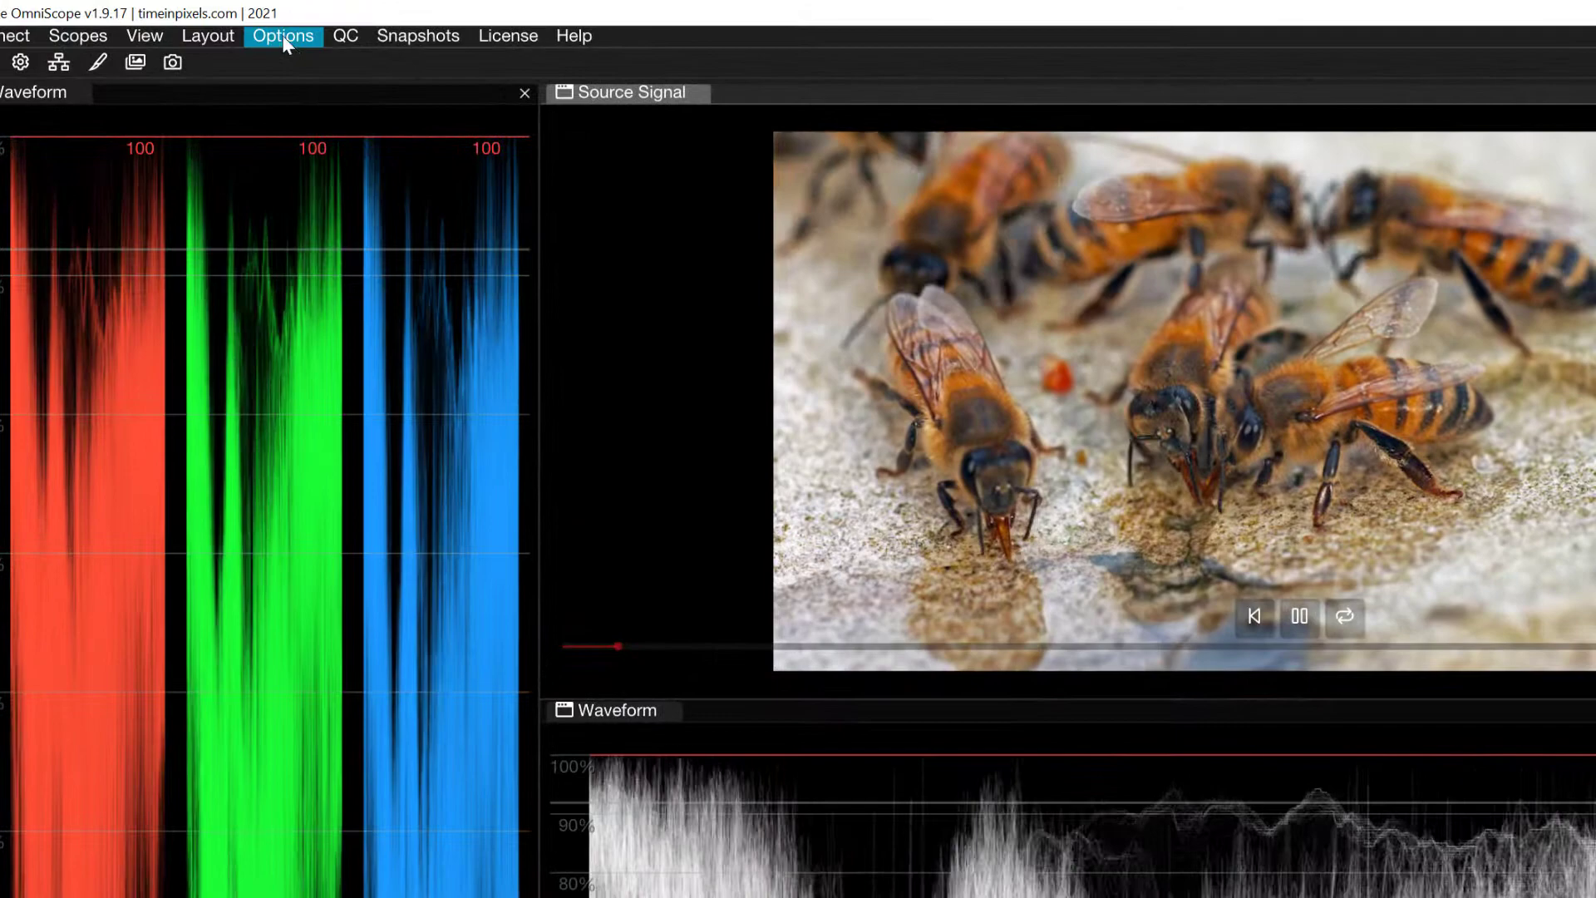
Open the Performance preferences and examine the available UI refresh rates without changing the 30Hz setting
{"action": "left_click", "coordinate": [282, 35]}
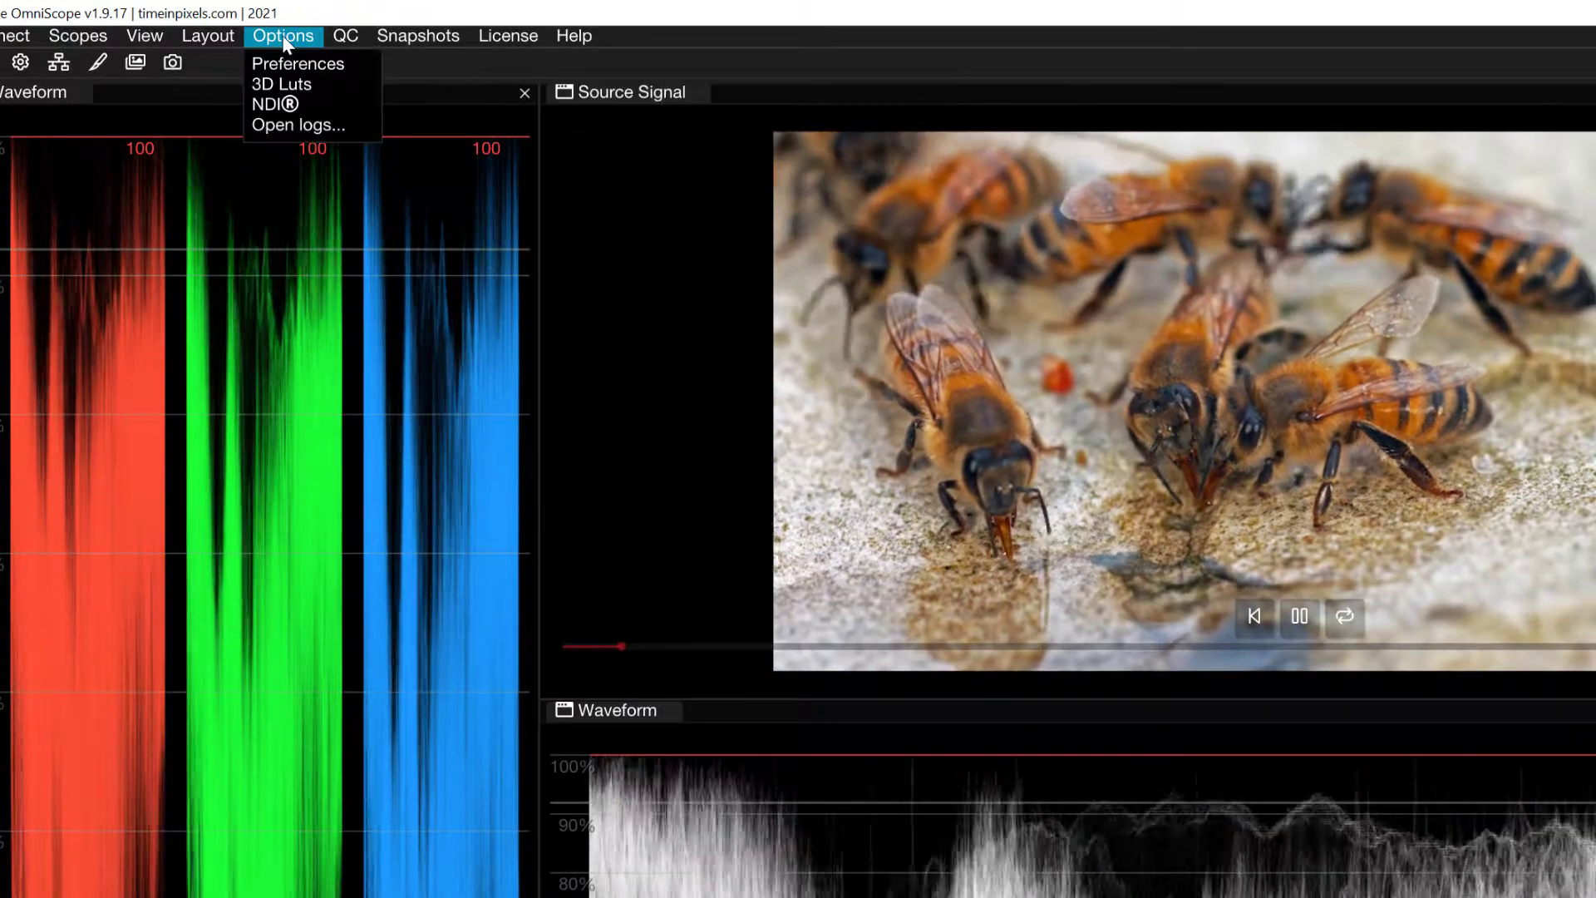
{"action": "left_click", "coordinate": [278, 70]}
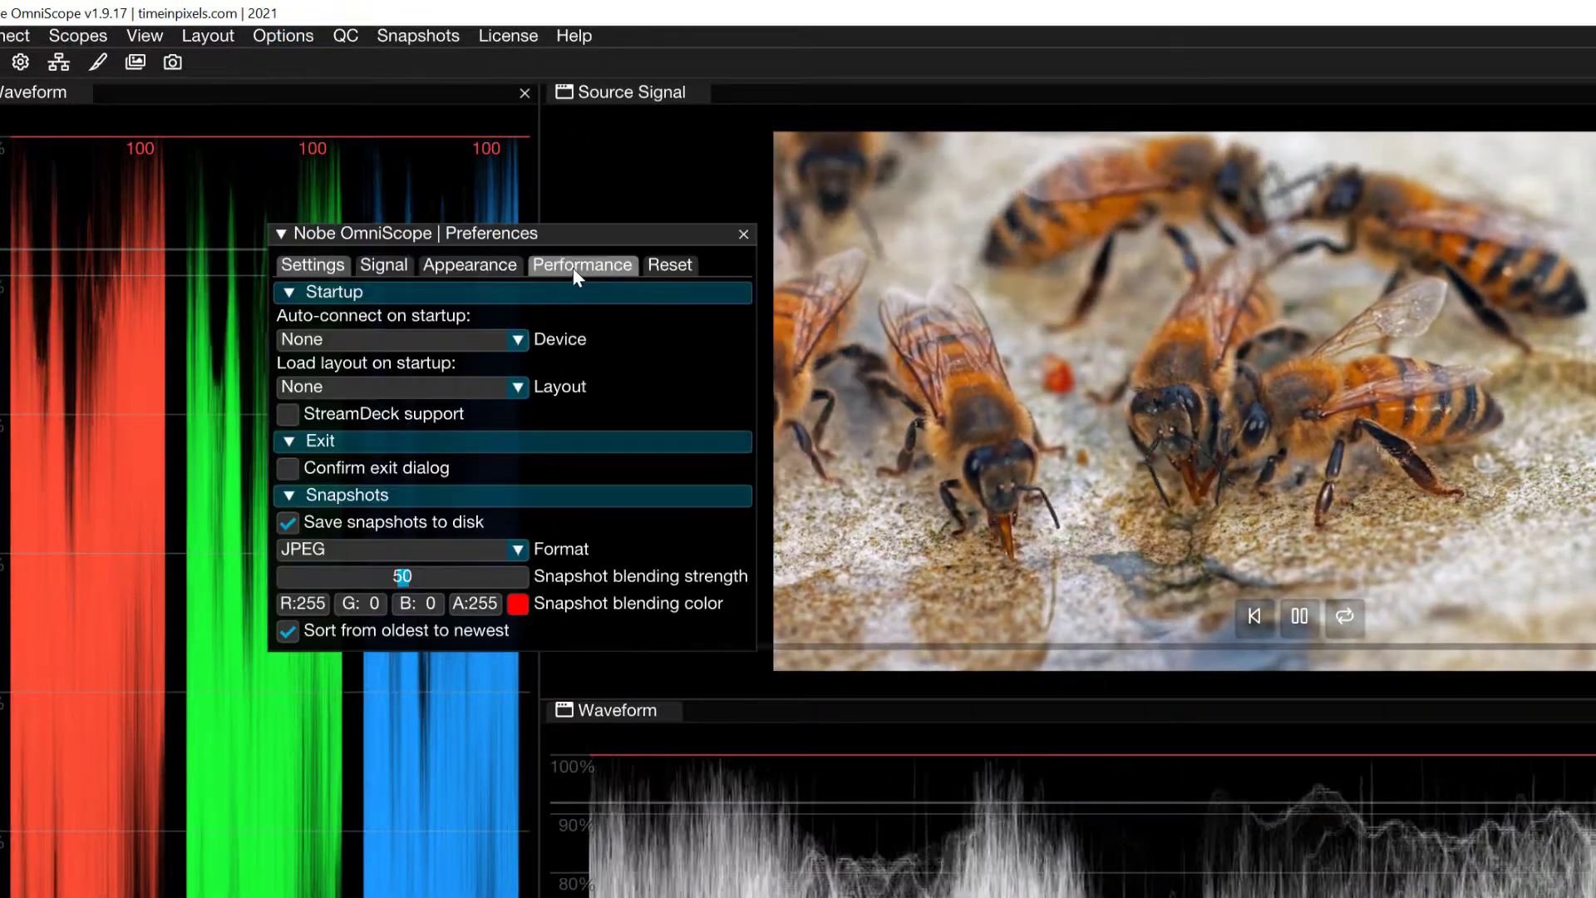
{"action": "left_click", "coordinate": [572, 266]}
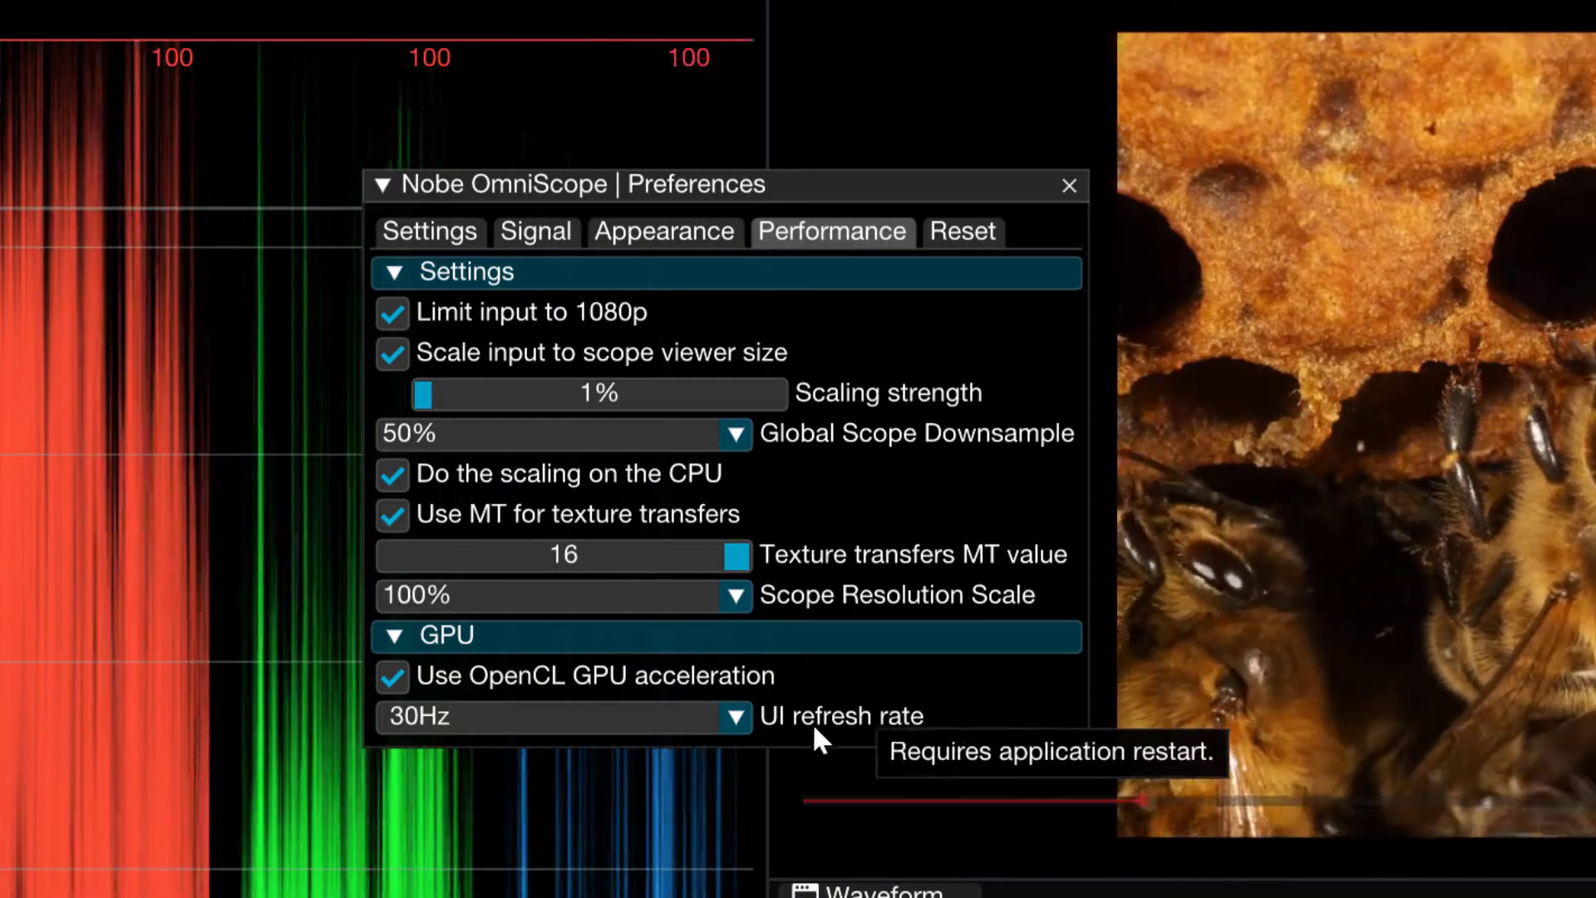
{"action": "left_click", "coordinate": [732, 718]}
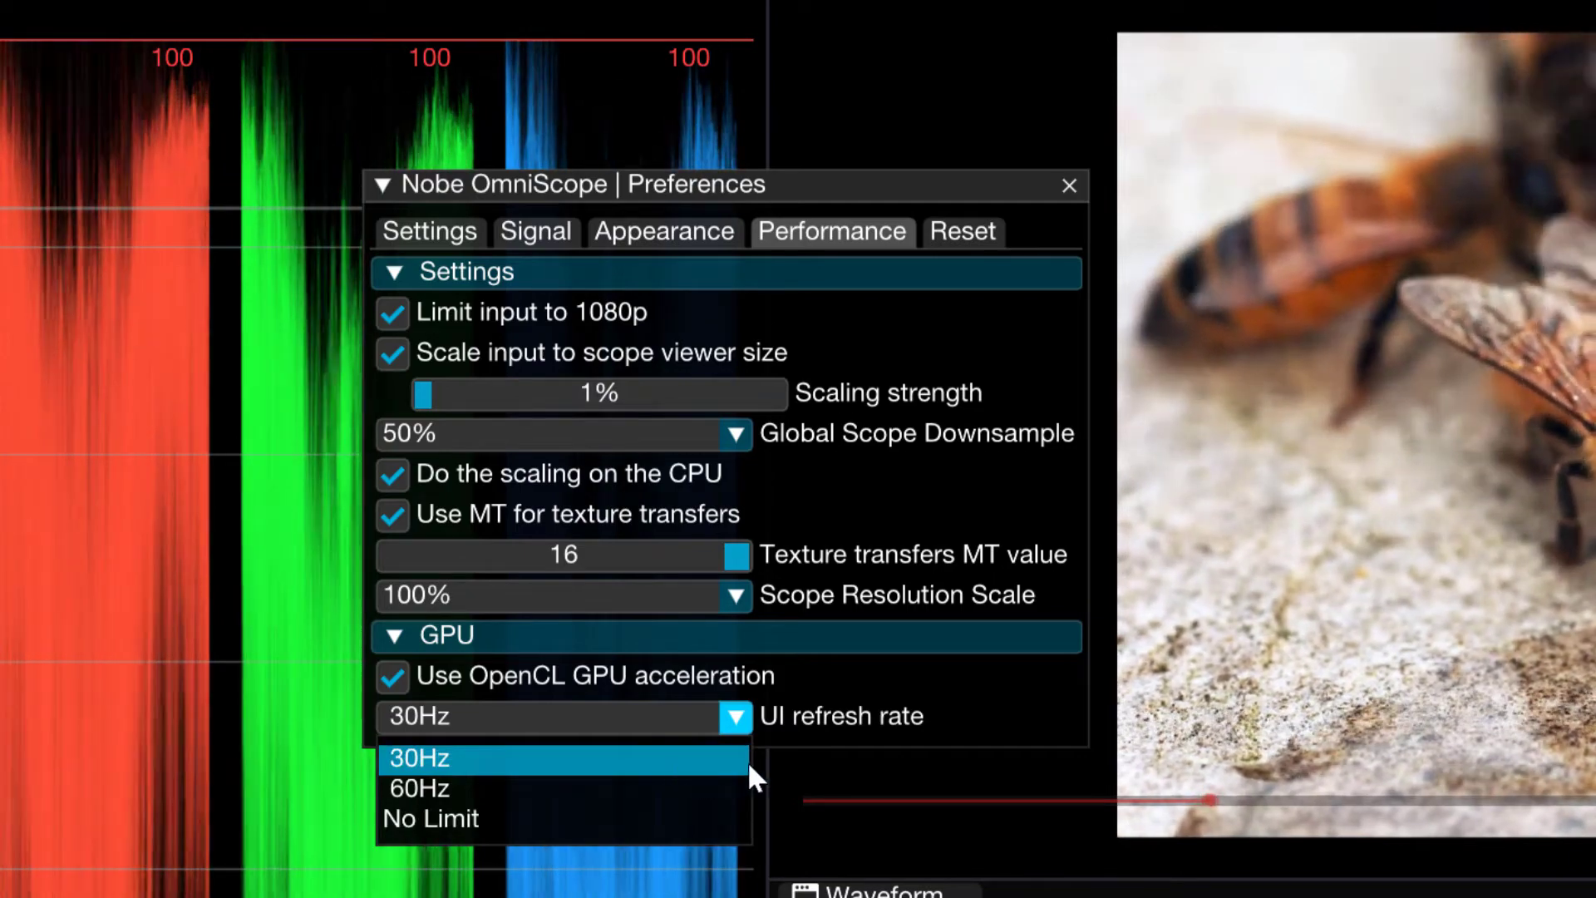
{"action": "left_click", "coordinate": [1001, 709]}
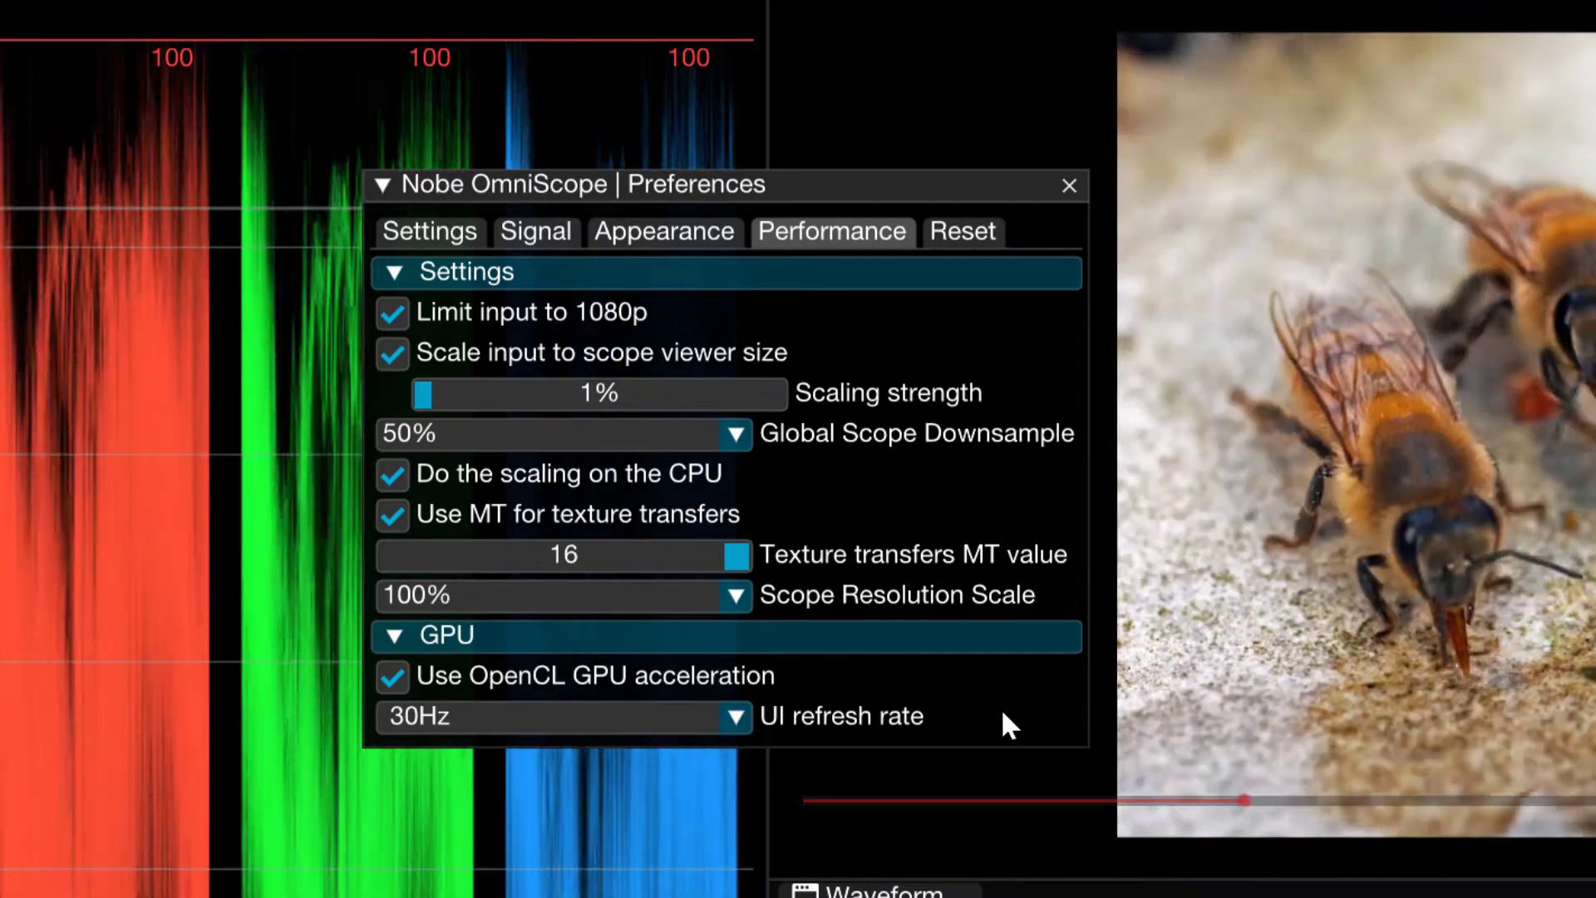
{"action": "mouse_move", "coordinate": [795, 708]}
{"action": "mouse_move", "coordinate": [753, 675]}
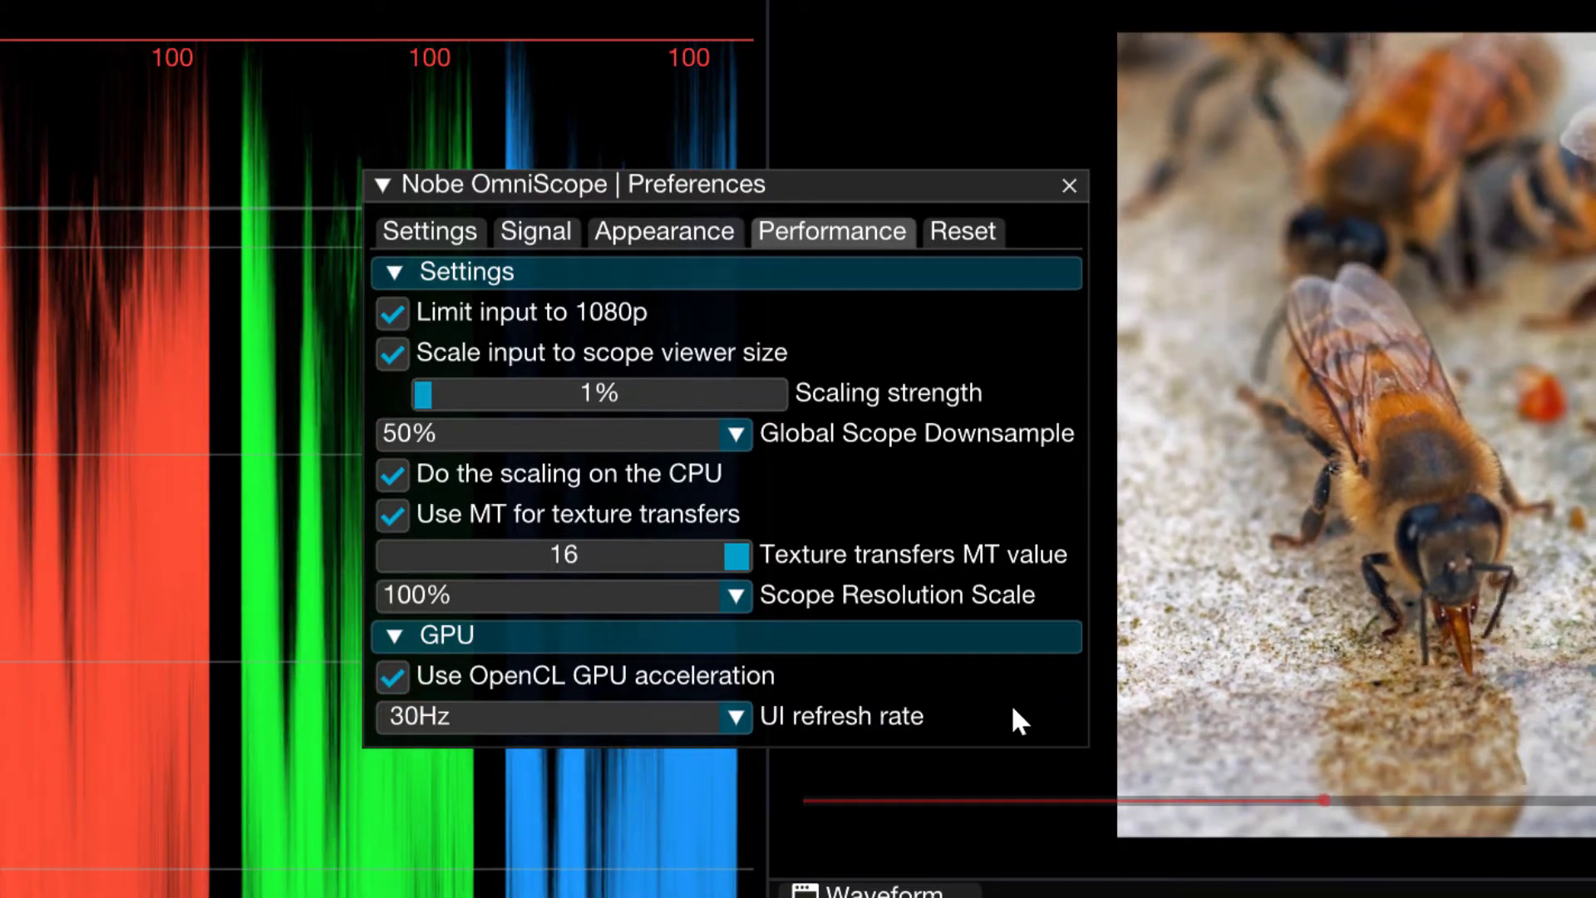
Toggle Limit input to 1080p off and back on in the Performance preferences
{"action": "mouse_move", "coordinate": [620, 317]}
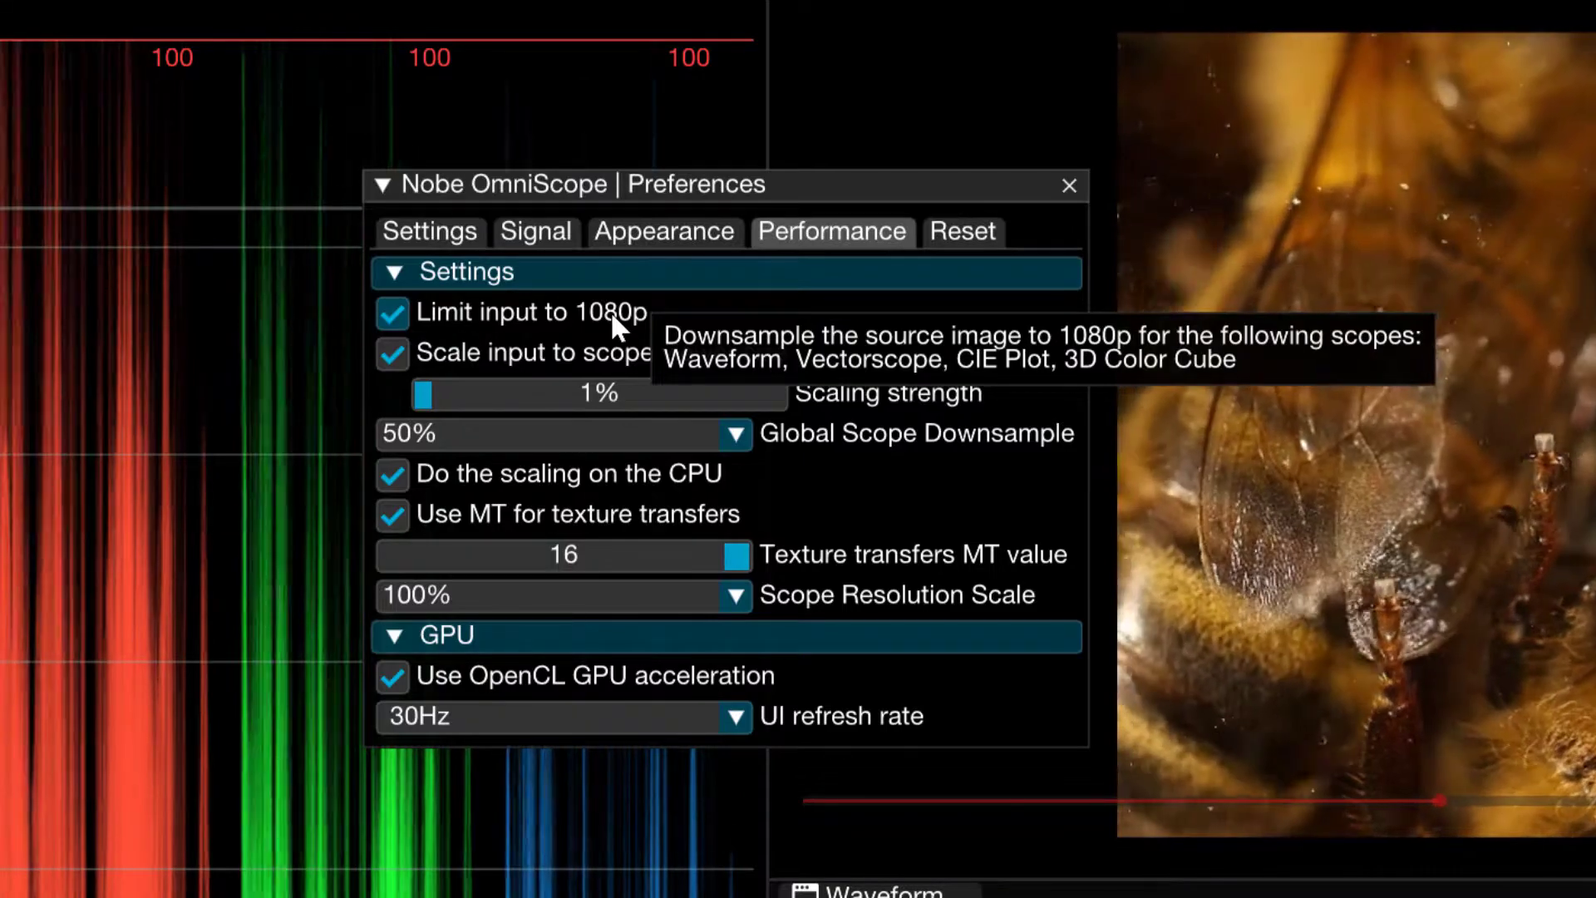
{"action": "left_click", "coordinate": [613, 316]}
{"action": "left_click", "coordinate": [610, 312]}
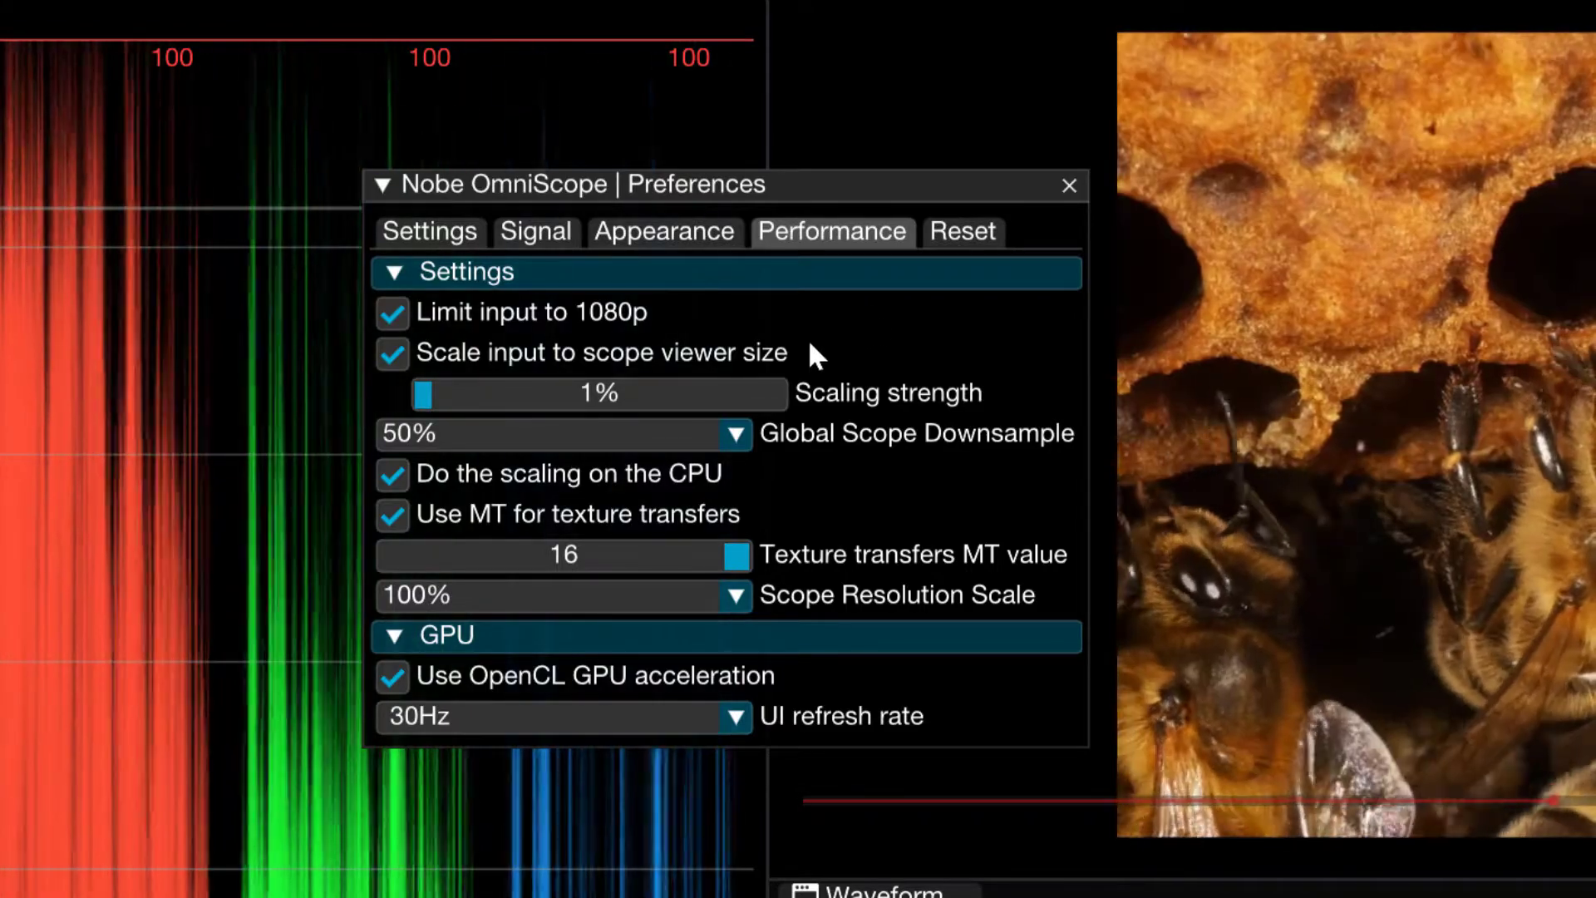
Compare the scopes at a Scaling strength of 100% and 1%, leaving it at 1%
{"action": "left_click_drag", "start_coordinate": [495, 399], "coordinate": [400, 405]}
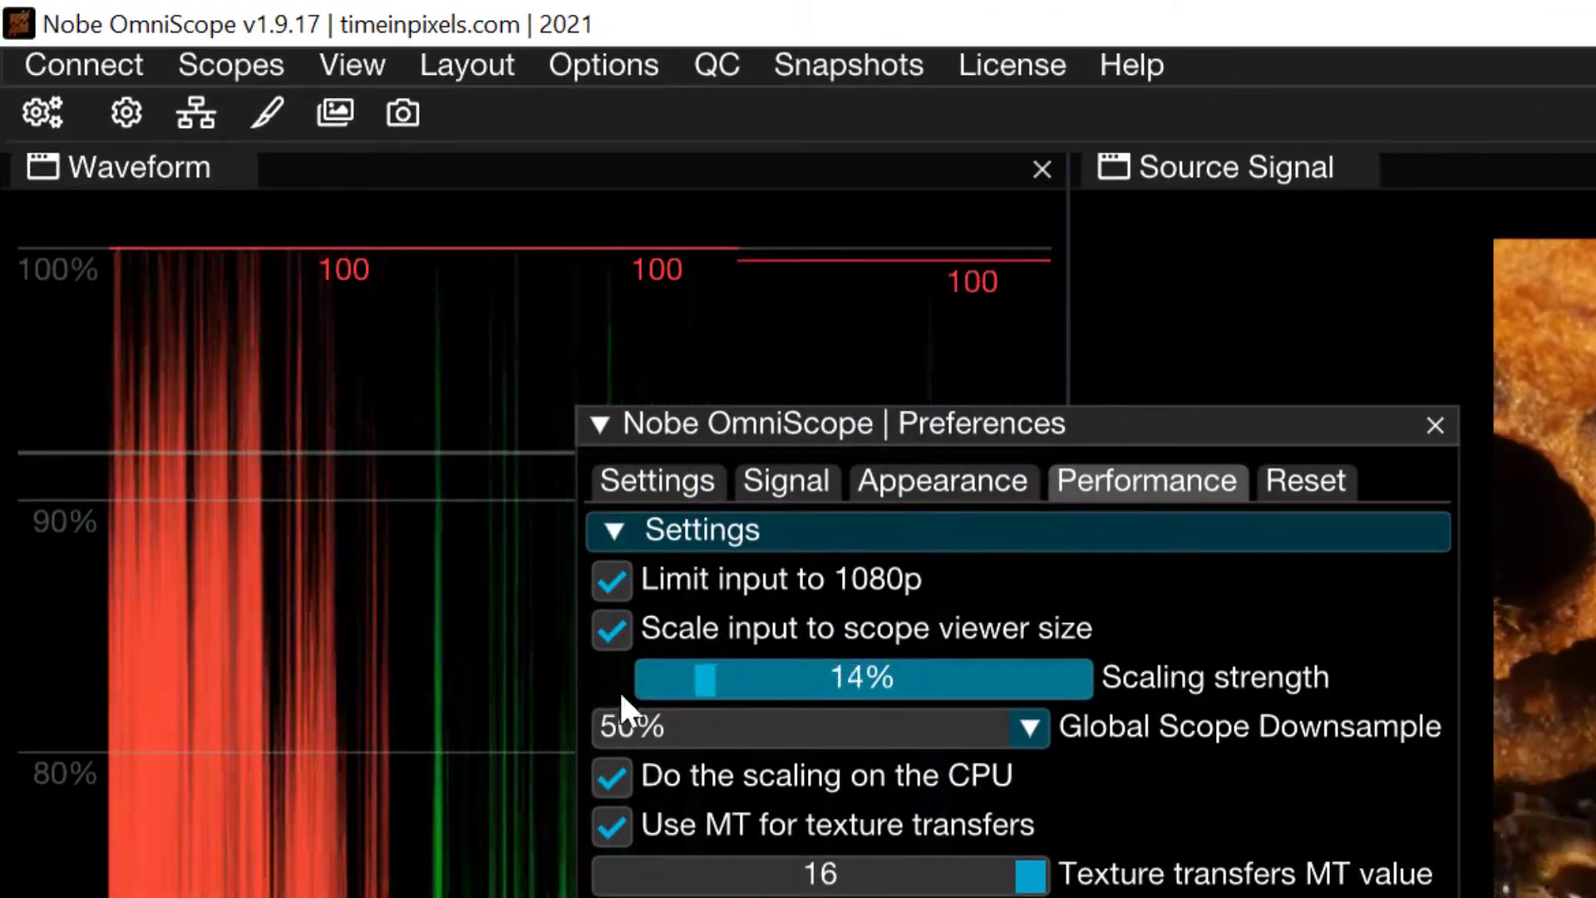
{"action": "left_click_drag", "start_coordinate": [620, 697], "coordinate": [336, 759]}
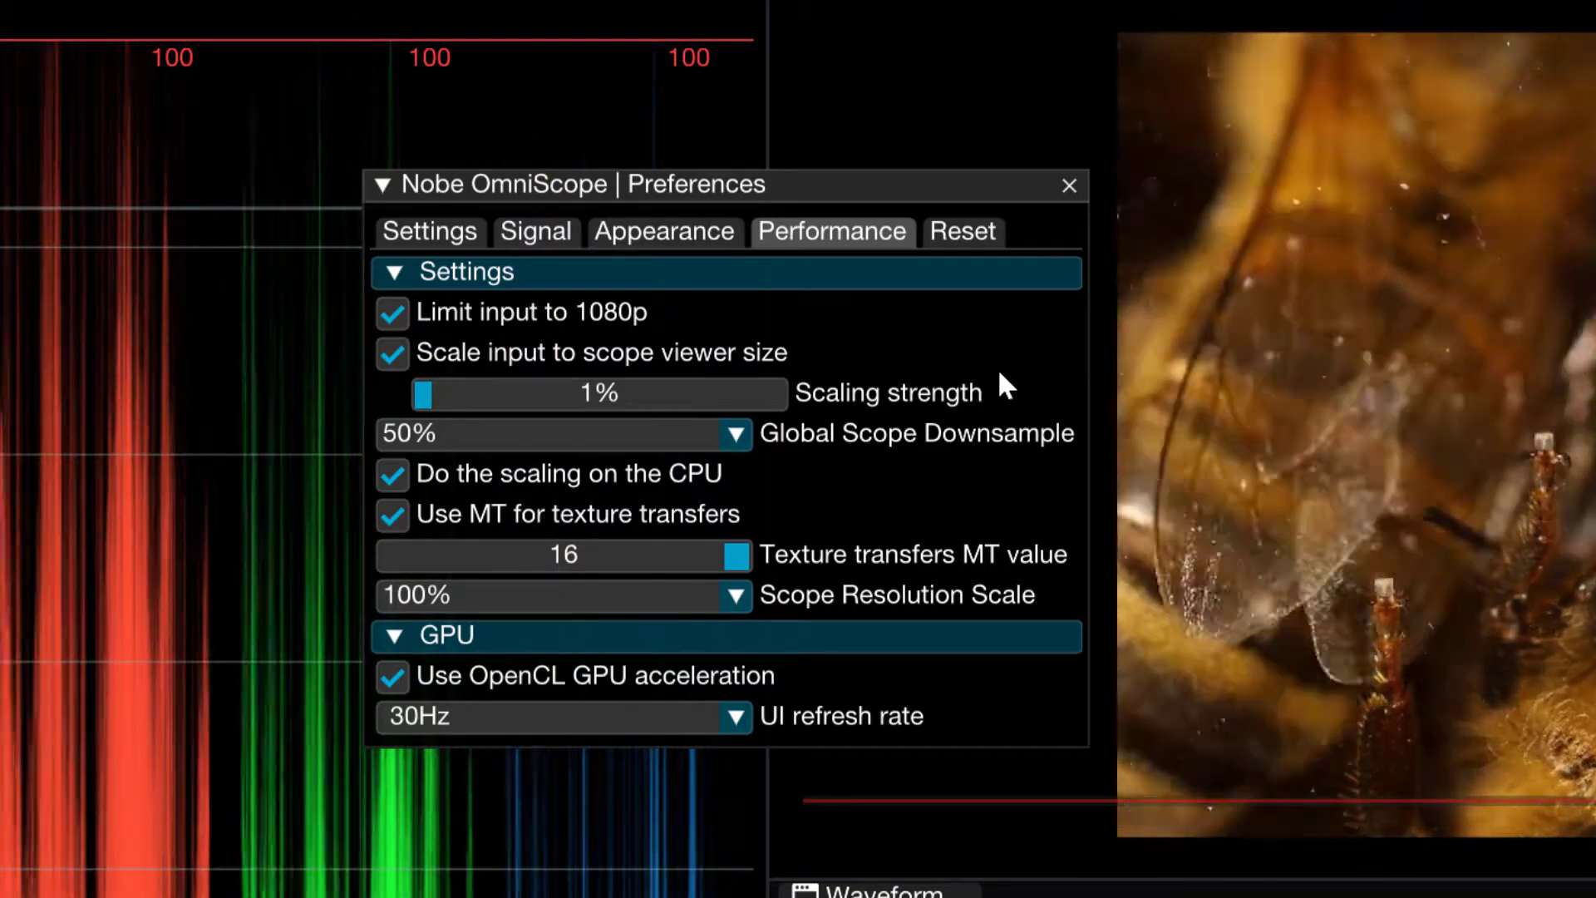
{"action": "left_click", "coordinate": [782, 392]}
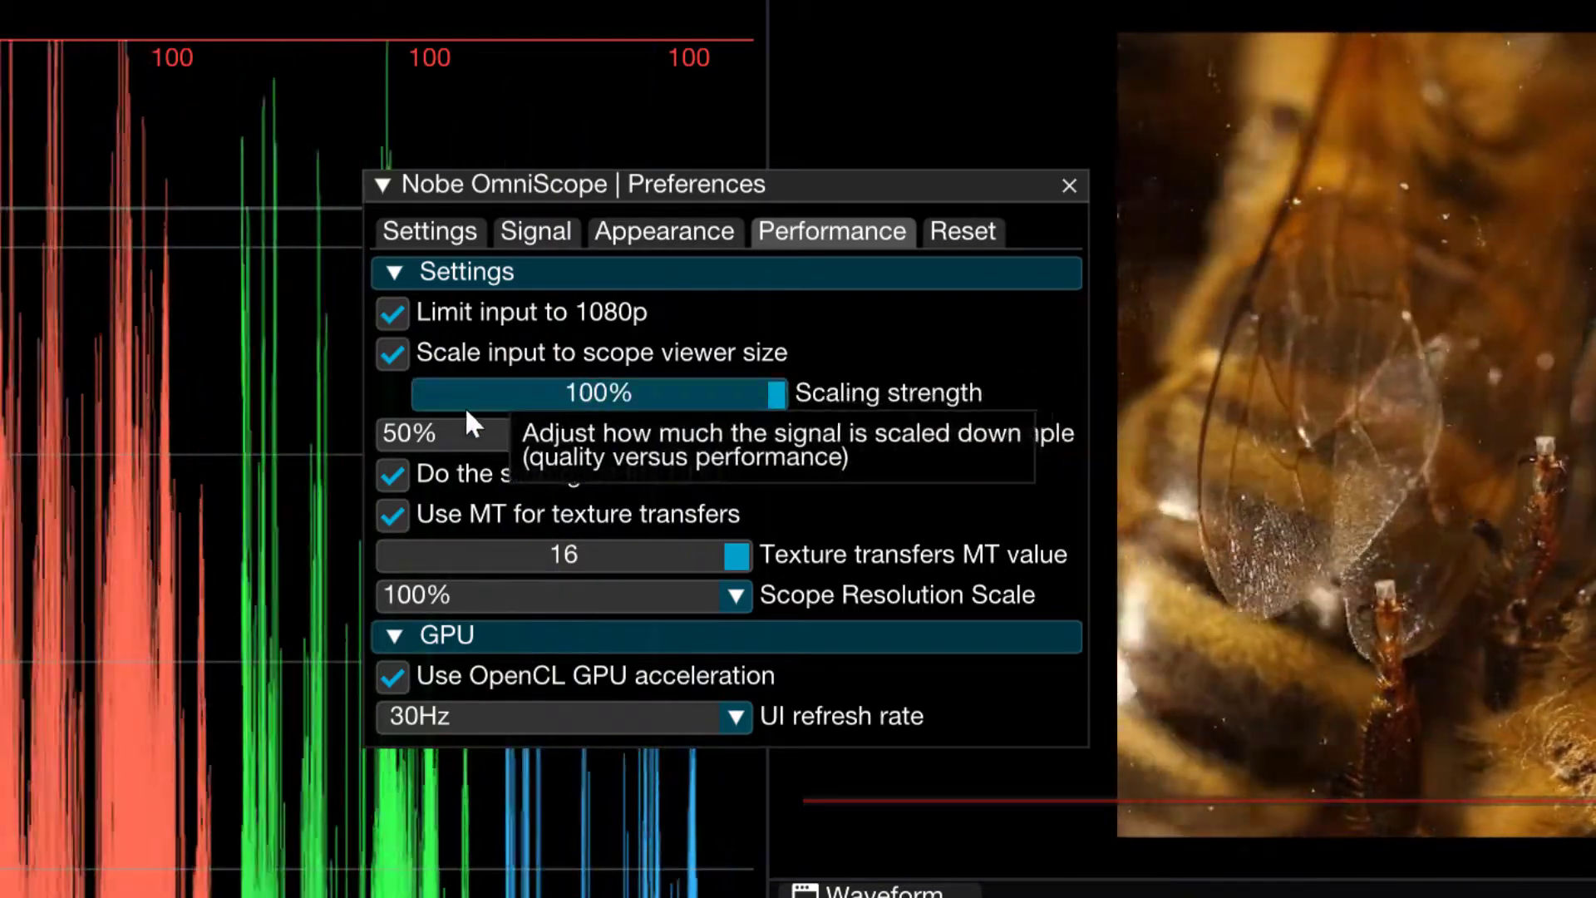
{"action": "left_click", "coordinate": [419, 393]}
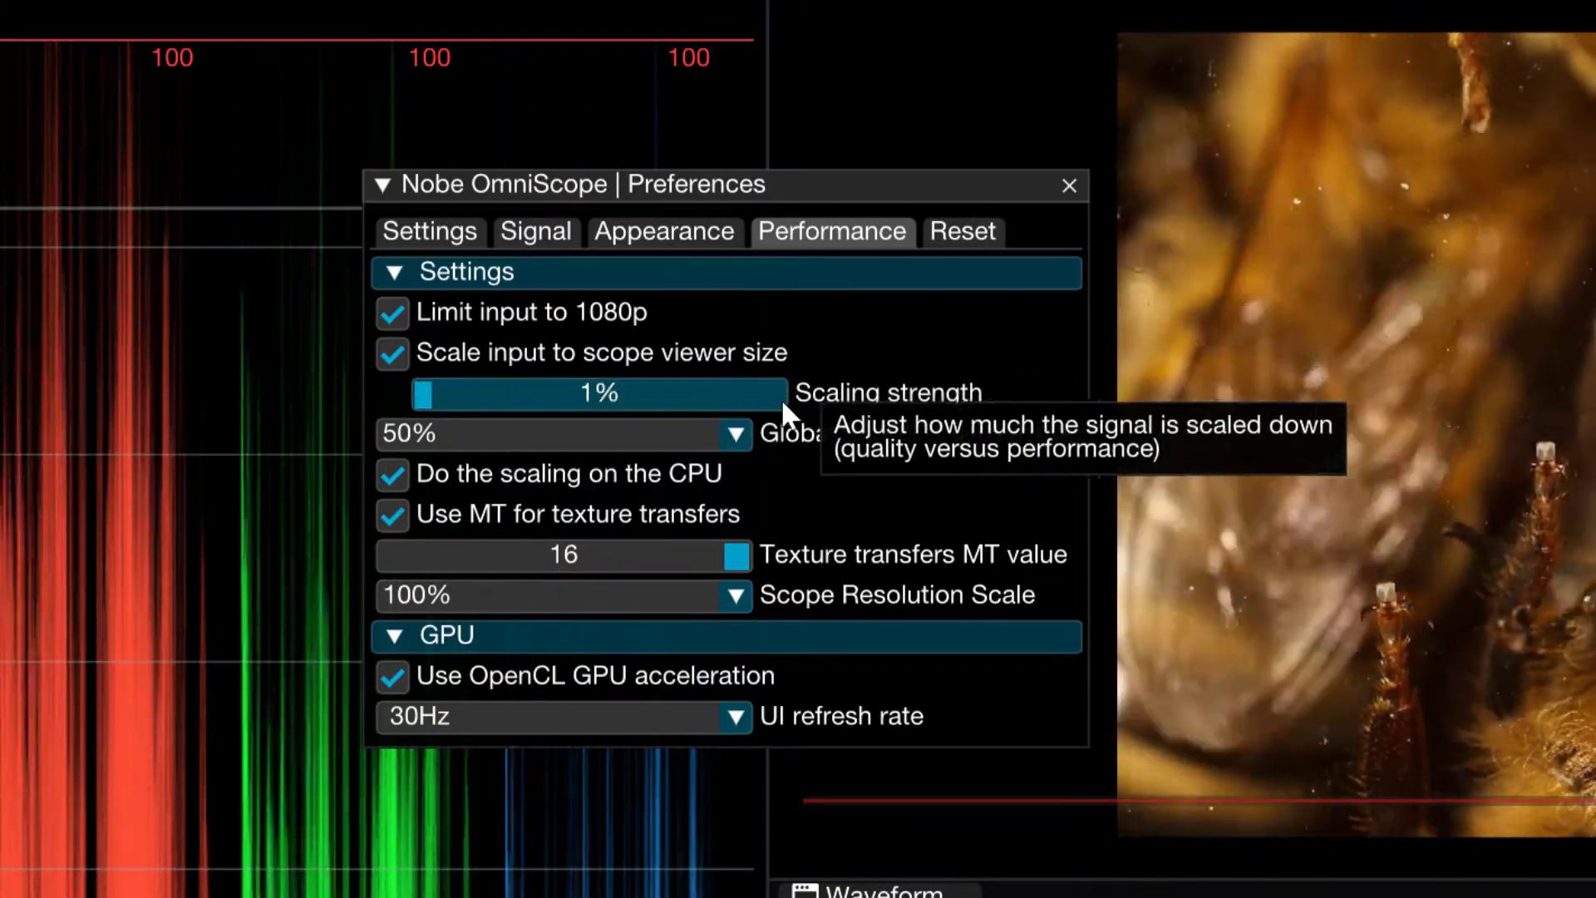
{"action": "left_click", "coordinate": [781, 396]}
{"action": "left_click", "coordinate": [421, 392]}
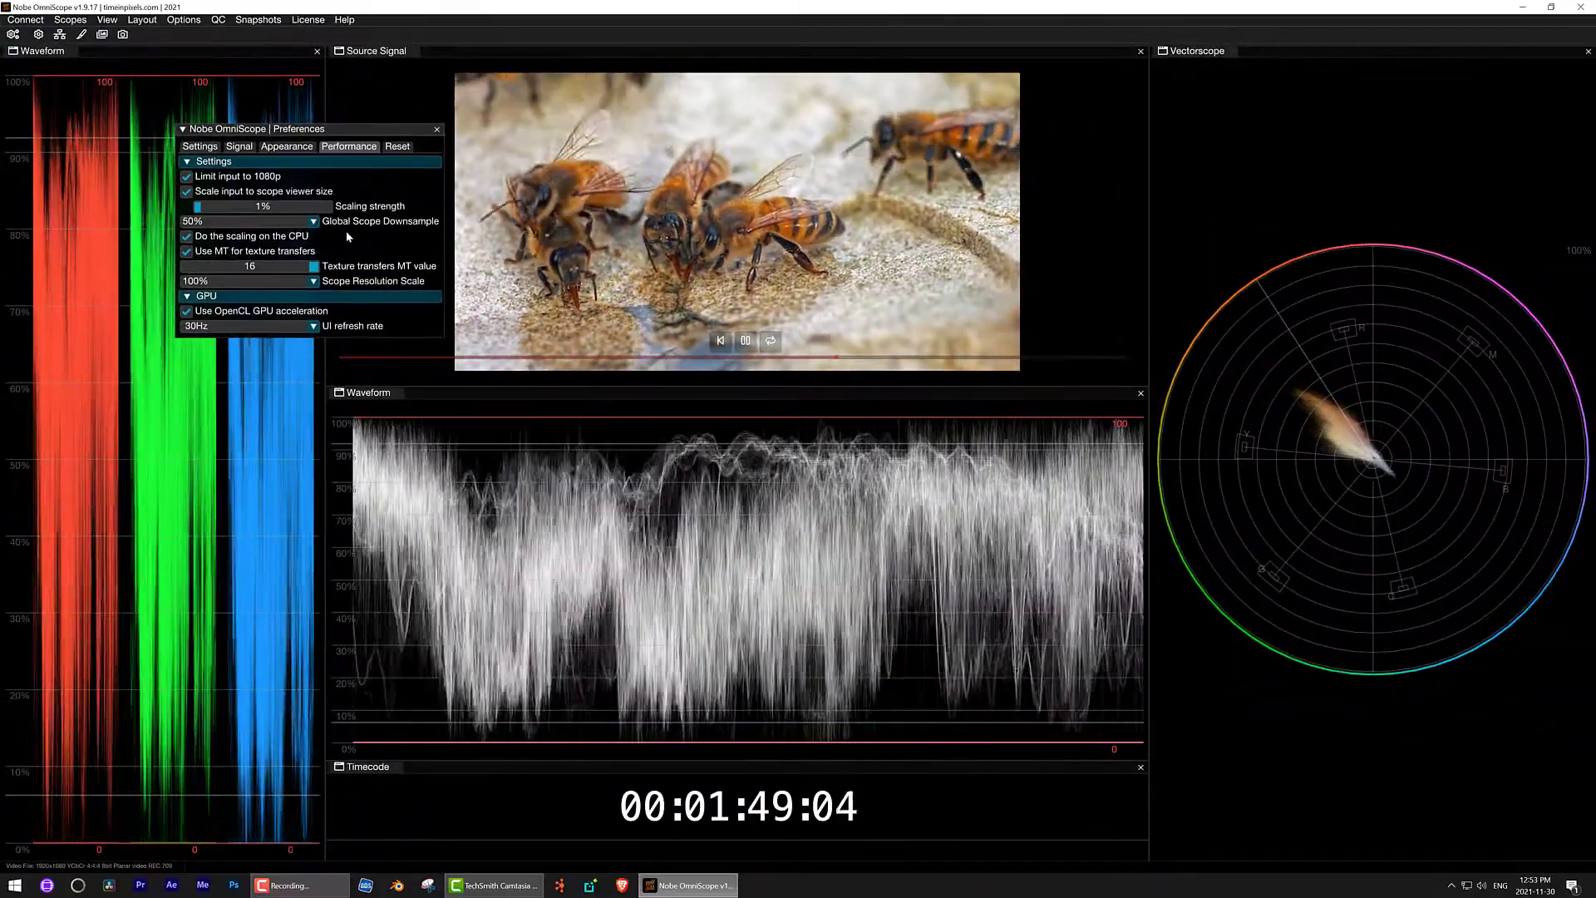
Try the Scope Resolution Scale at 10% and 50%, and restore it to 100%
{"action": "left_click", "coordinate": [304, 281]}
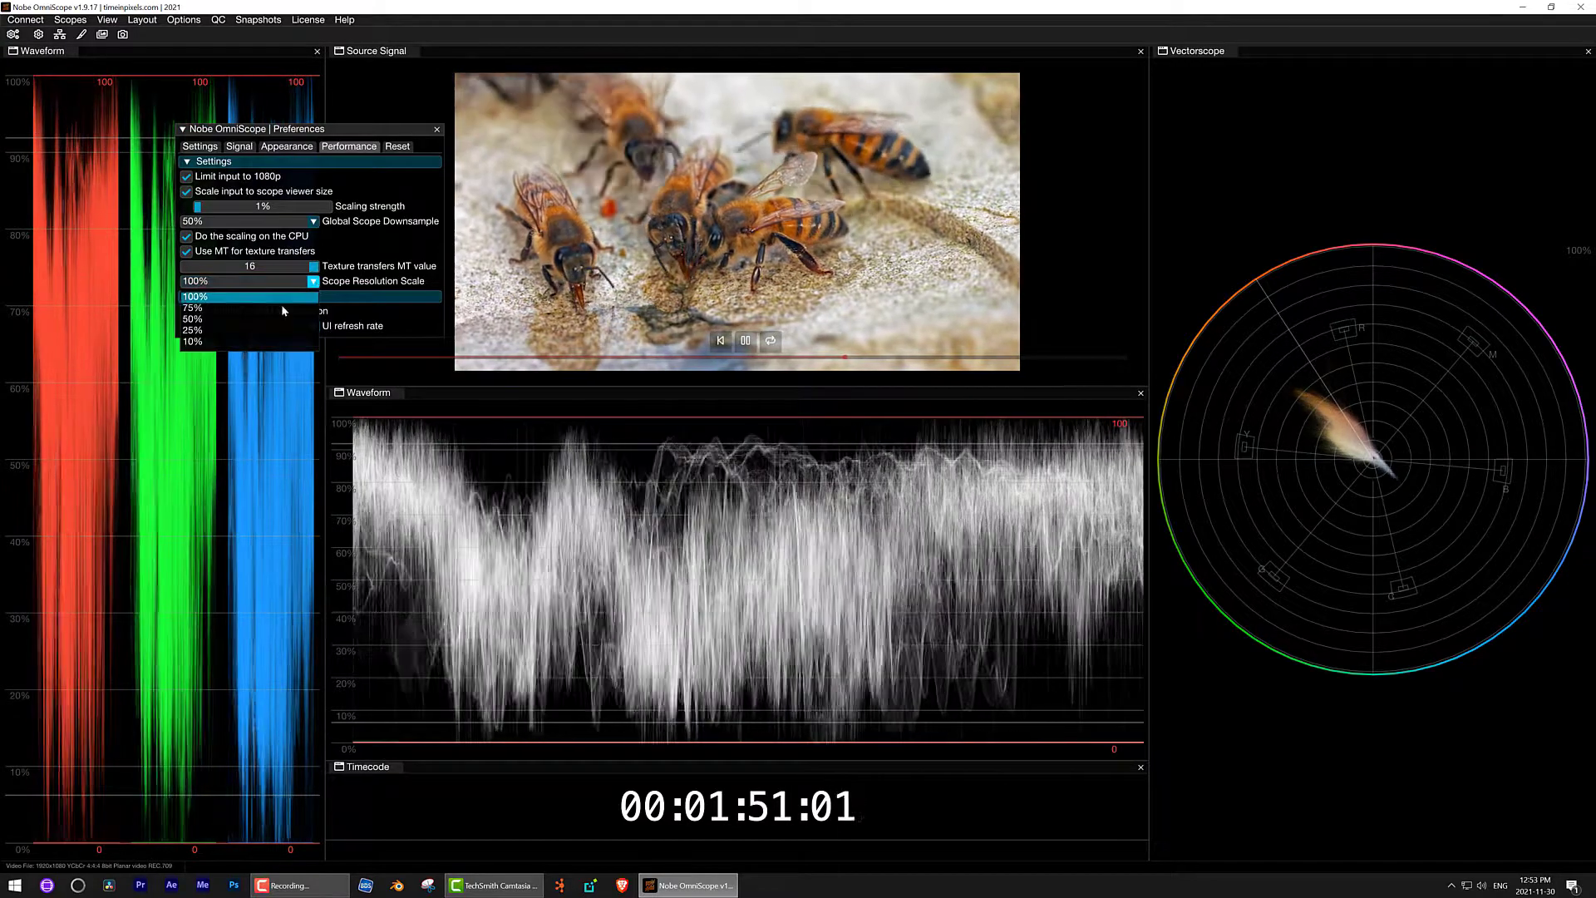
{"action": "left_click", "coordinate": [192, 340]}
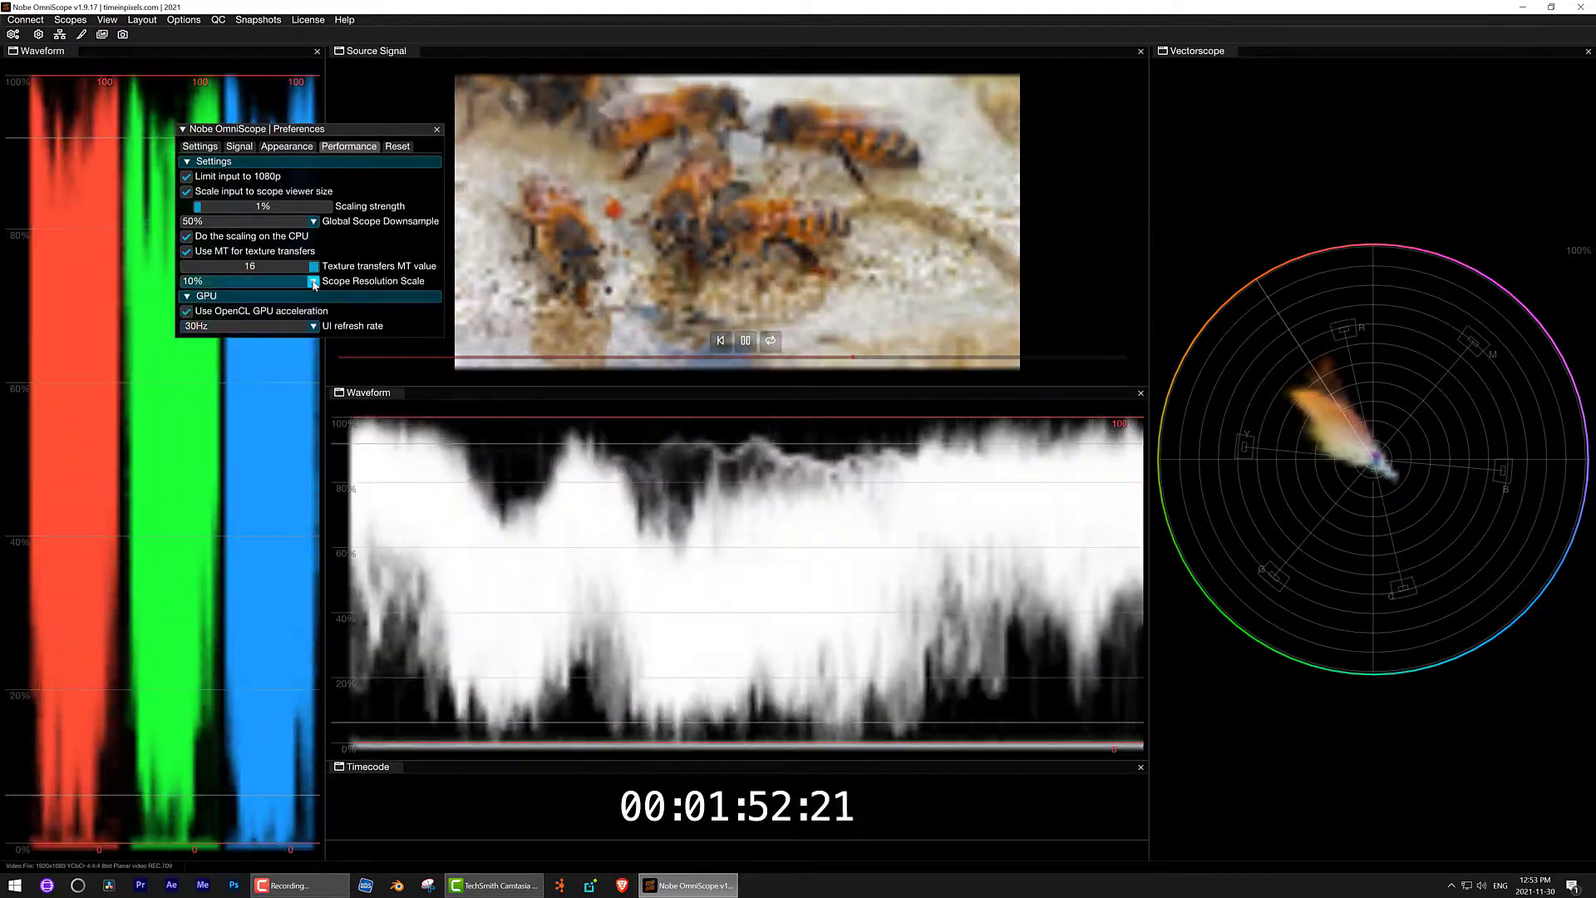
{"action": "left_click", "coordinate": [277, 320]}
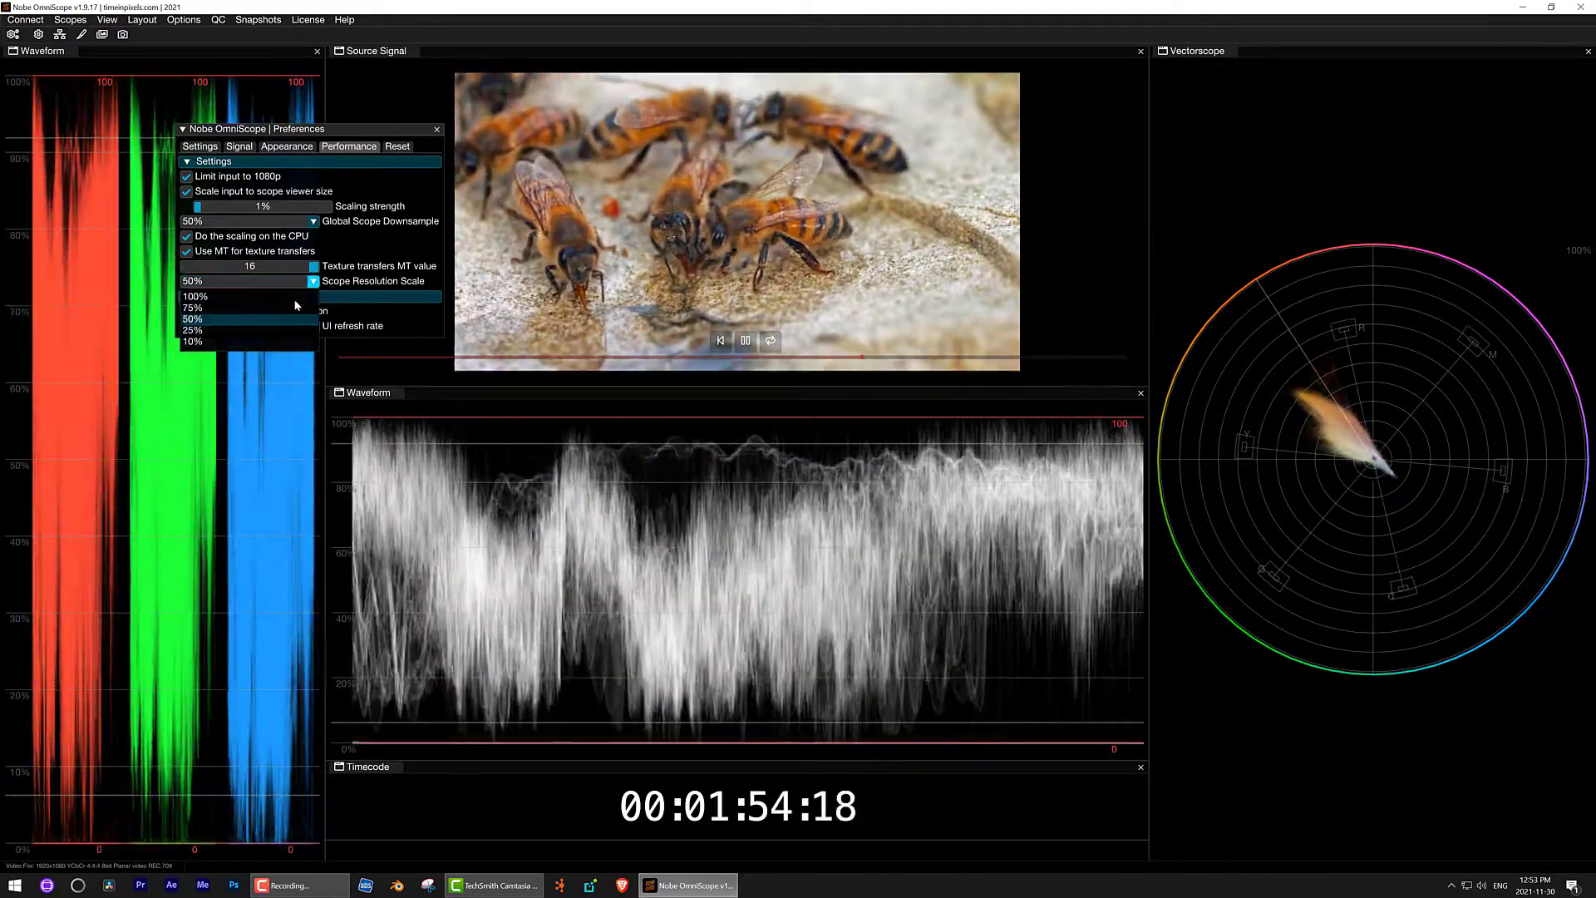
{"action": "left_click", "coordinate": [304, 299]}
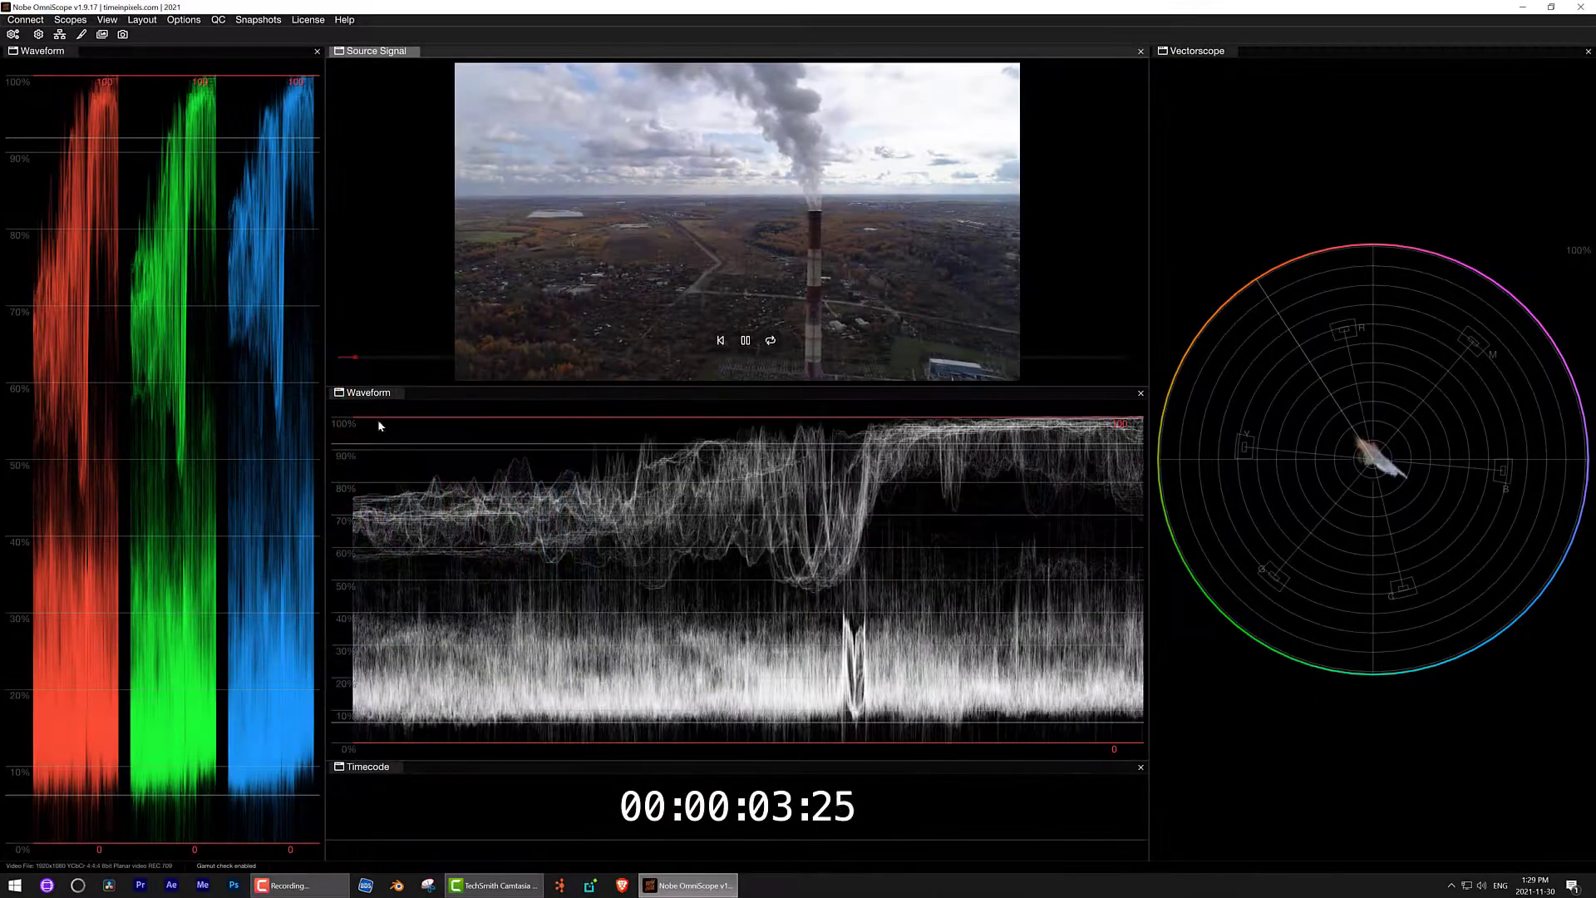
Open the video file's input settings, try the Input Frame Scale at 50% and 75%, and restore it to 100%
{"action": "left_click", "coordinate": [25, 19]}
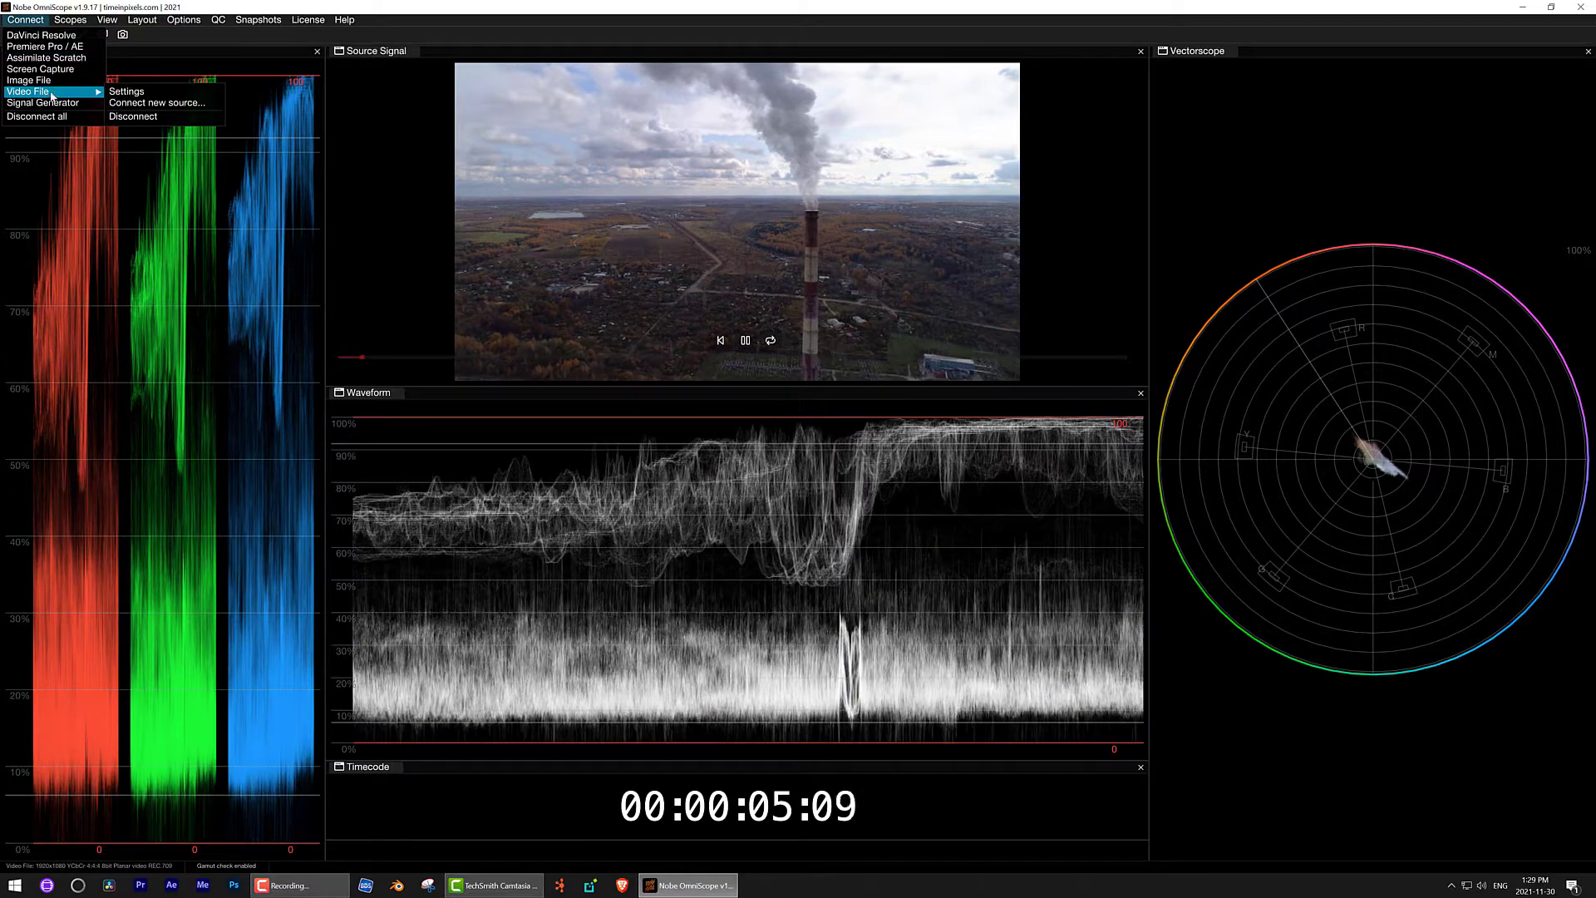
{"action": "left_click", "coordinate": [125, 92]}
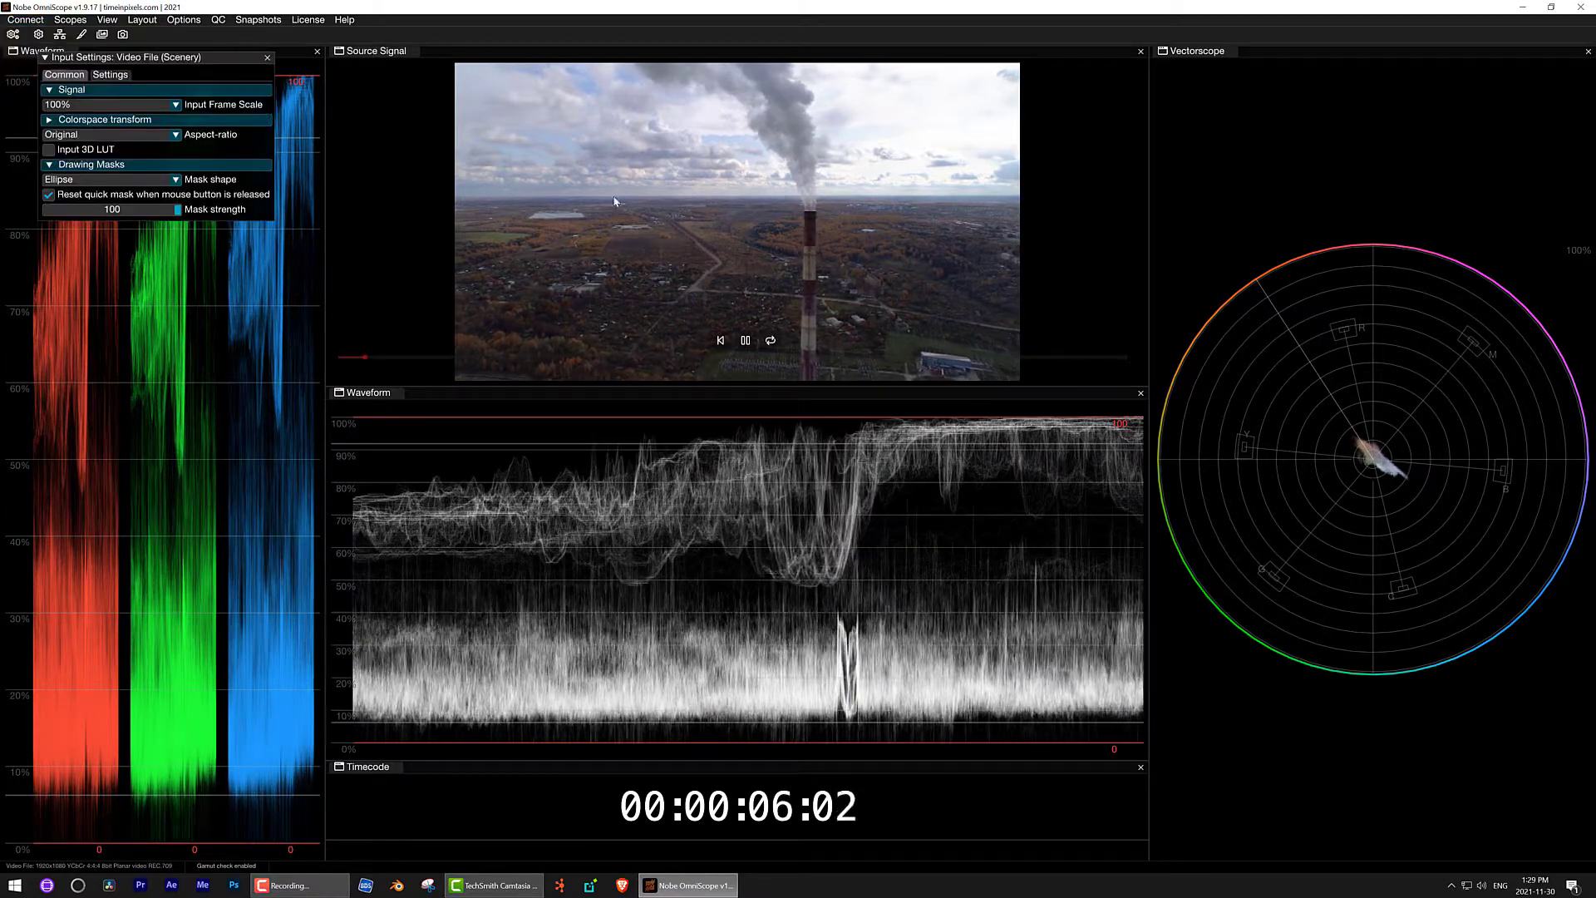
{"action": "left_click", "coordinate": [150, 103]}
{"action": "left_click", "coordinate": [143, 143]}
{"action": "left_click", "coordinate": [147, 107]}
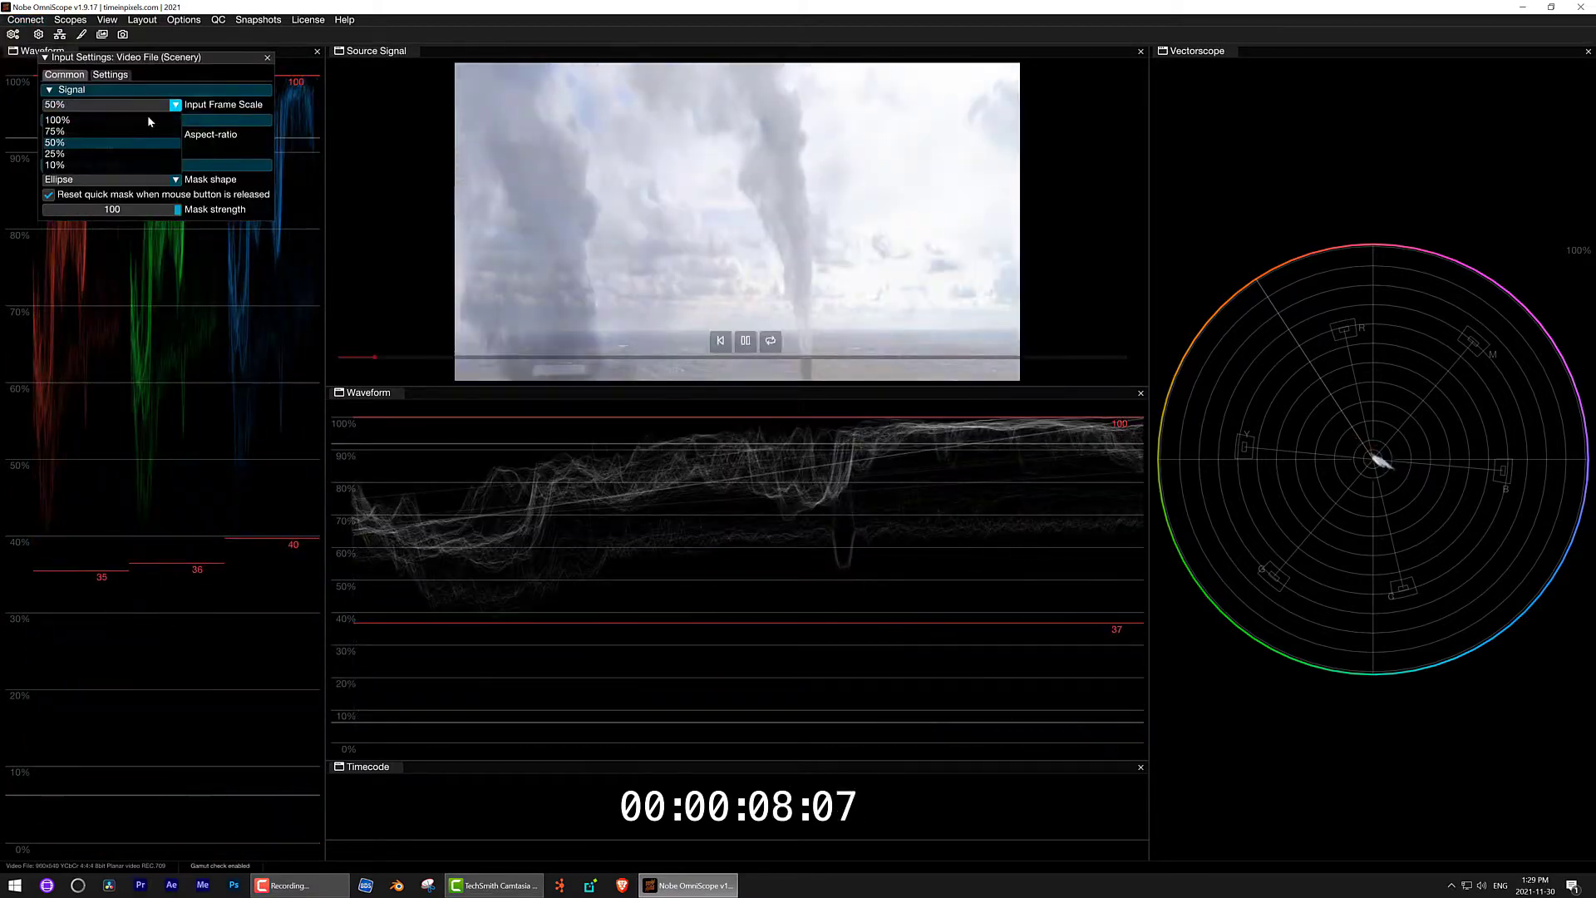
{"action": "left_click", "coordinate": [142, 133]}
{"action": "left_click", "coordinate": [133, 105]}
{"action": "left_click", "coordinate": [135, 119]}
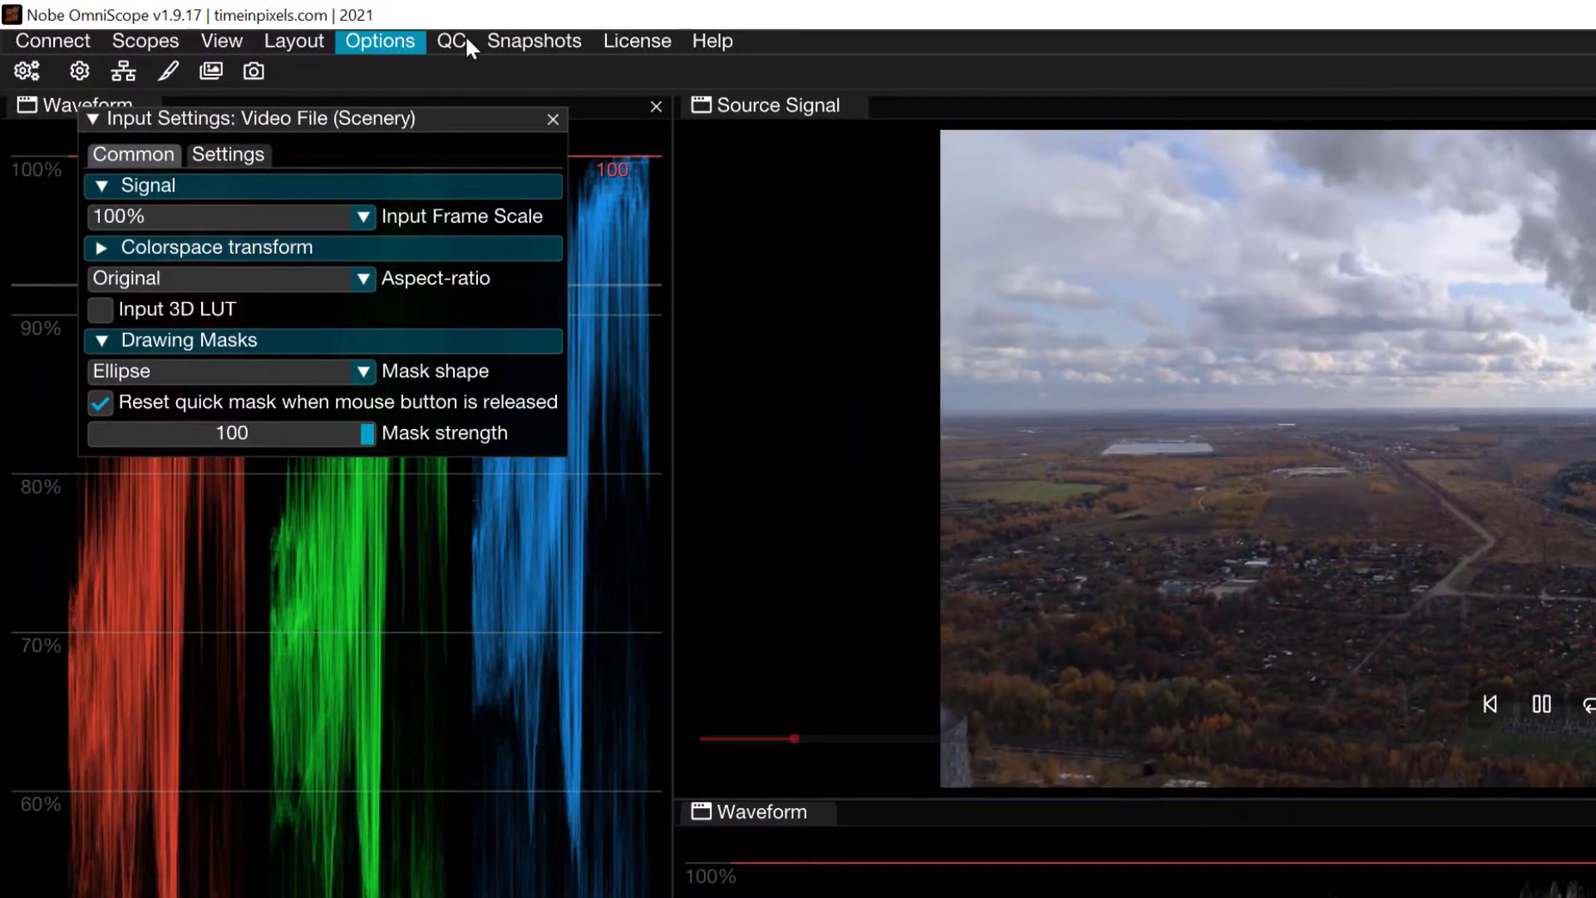
Open the Gamut Check statistics for the video file and place the window beside the Input Settings window
{"action": "left_click", "coordinate": [466, 41]}
{"action": "left_click", "coordinate": [468, 70]}
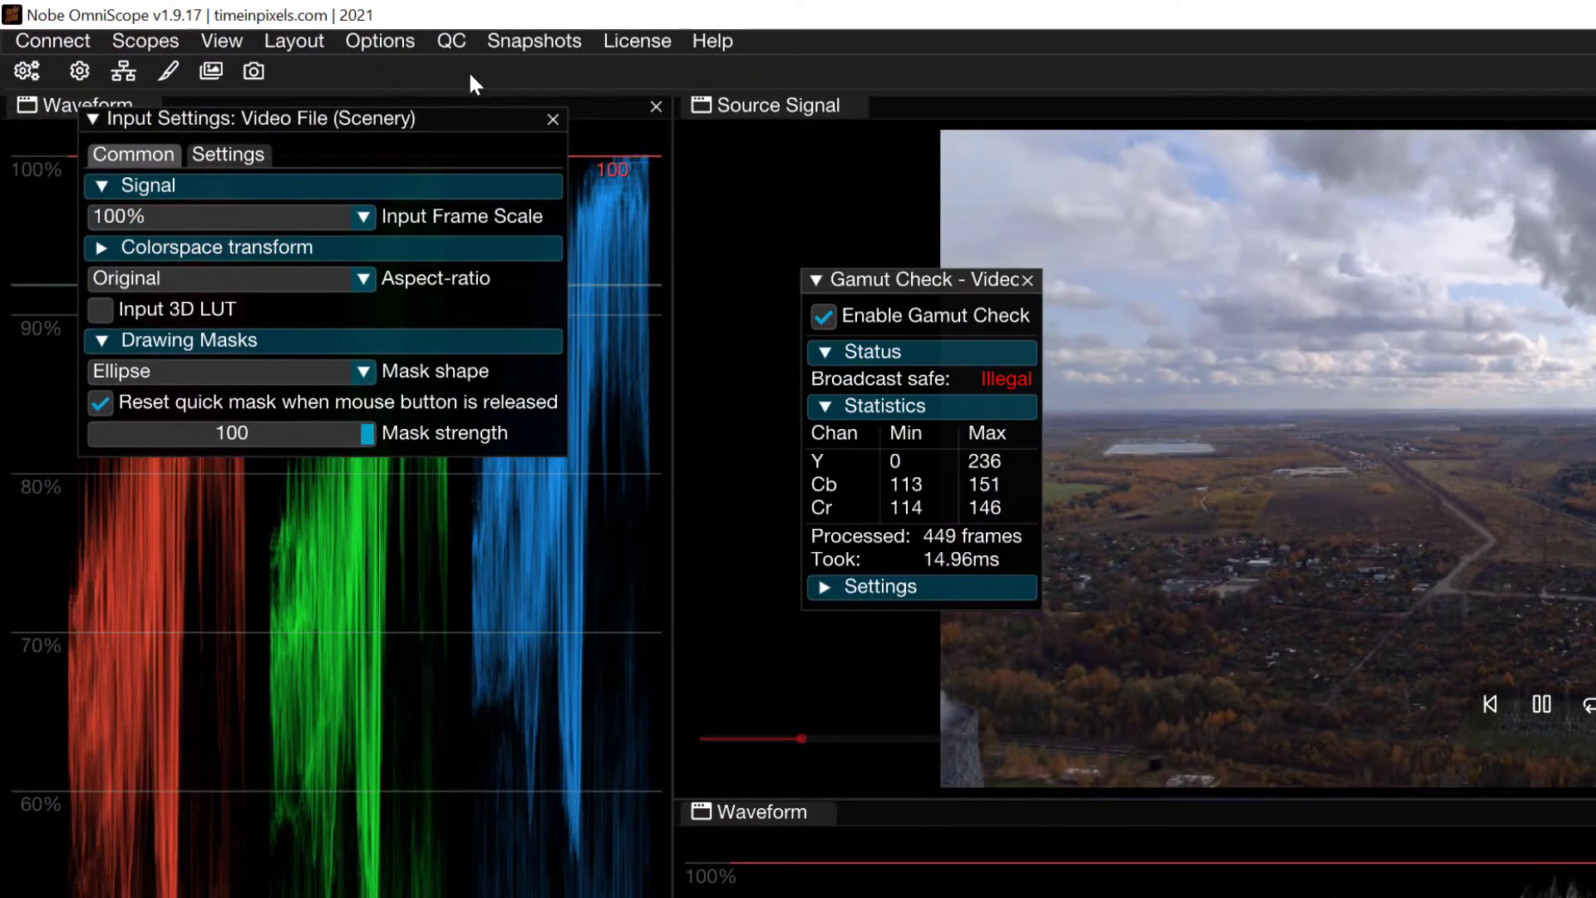
{"action": "left_click_drag", "start_coordinate": [852, 270], "coordinate": [763, 176]}
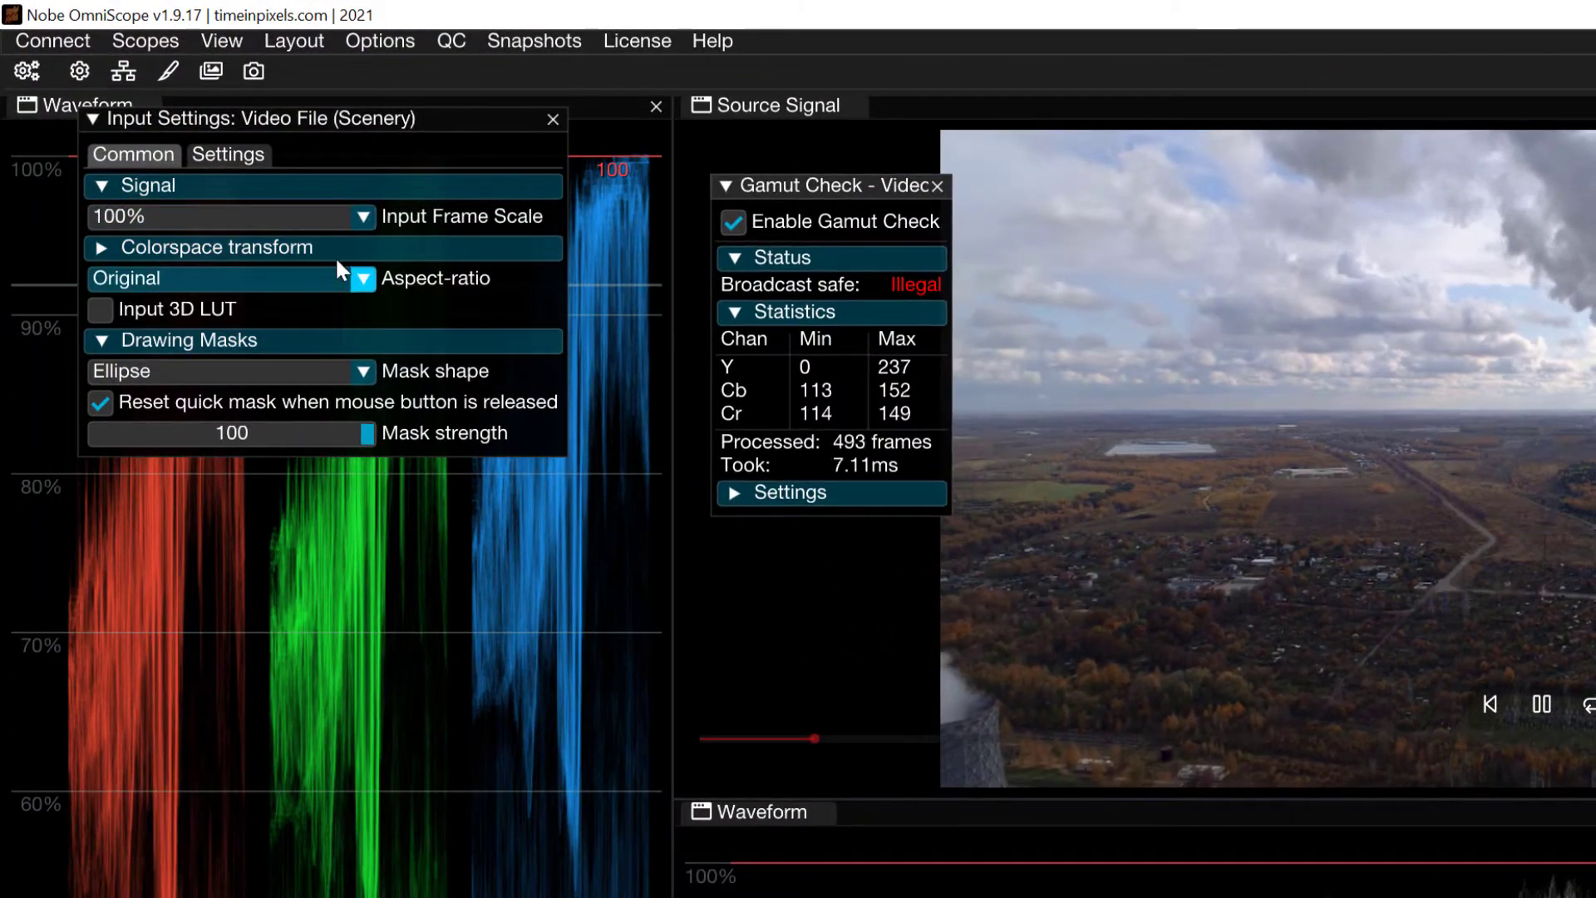
Compare the gamut check processing time at an Input Frame Scale of 25% and 50%, and restore the scale to 100%
{"action": "left_click", "coordinate": [310, 216]}
{"action": "left_click", "coordinate": [267, 316]}
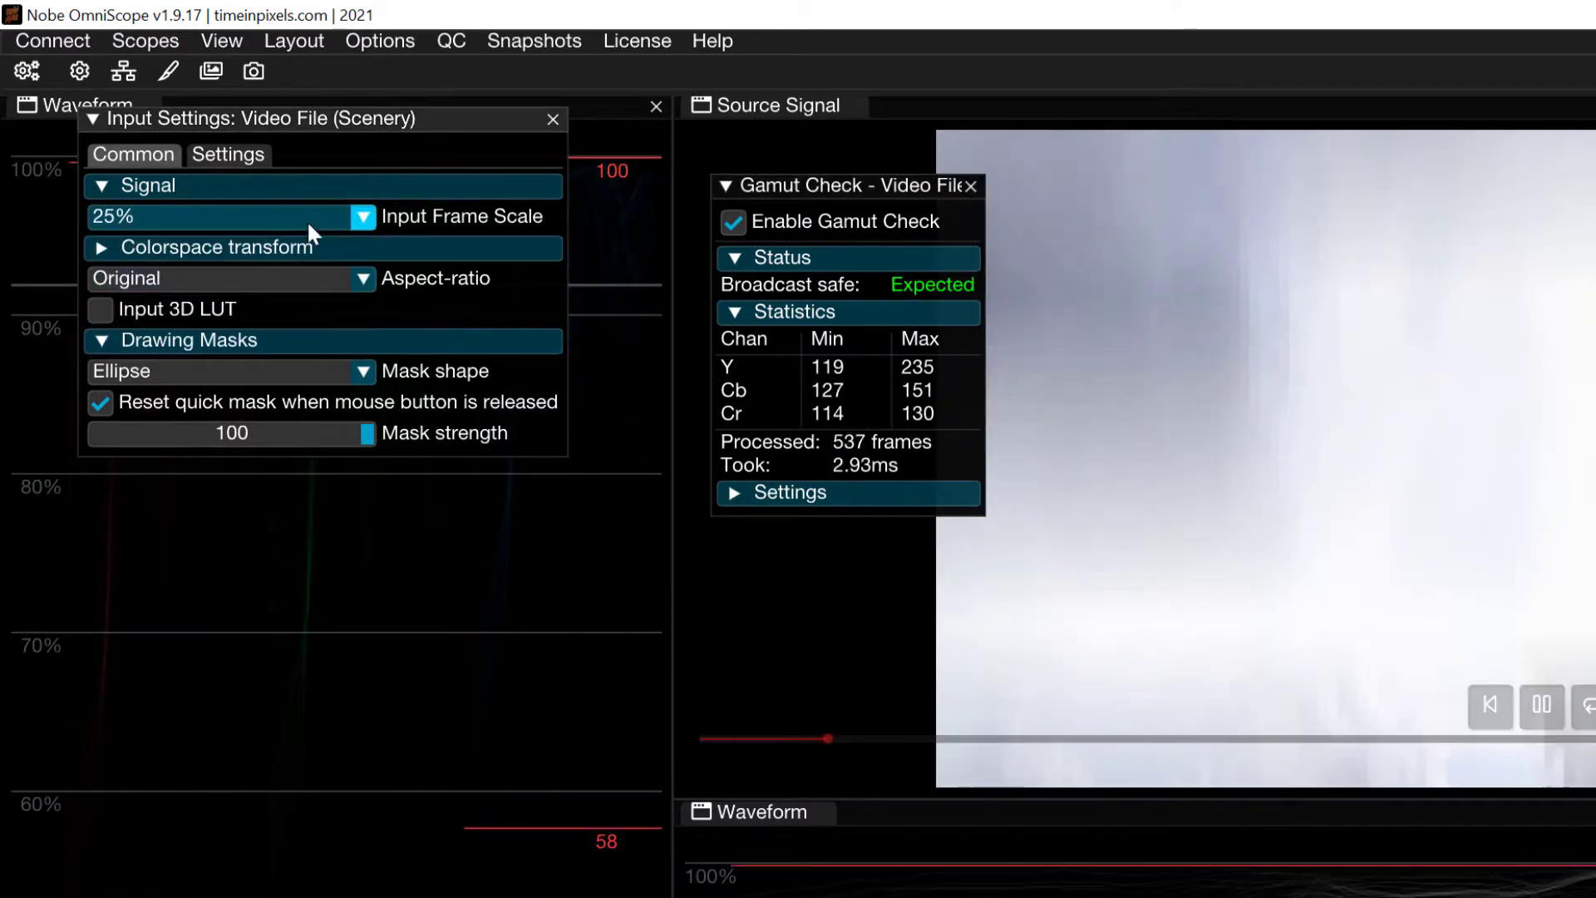
{"action": "left_click", "coordinate": [307, 219]}
{"action": "left_click", "coordinate": [278, 291]}
{"action": "left_click", "coordinate": [292, 220]}
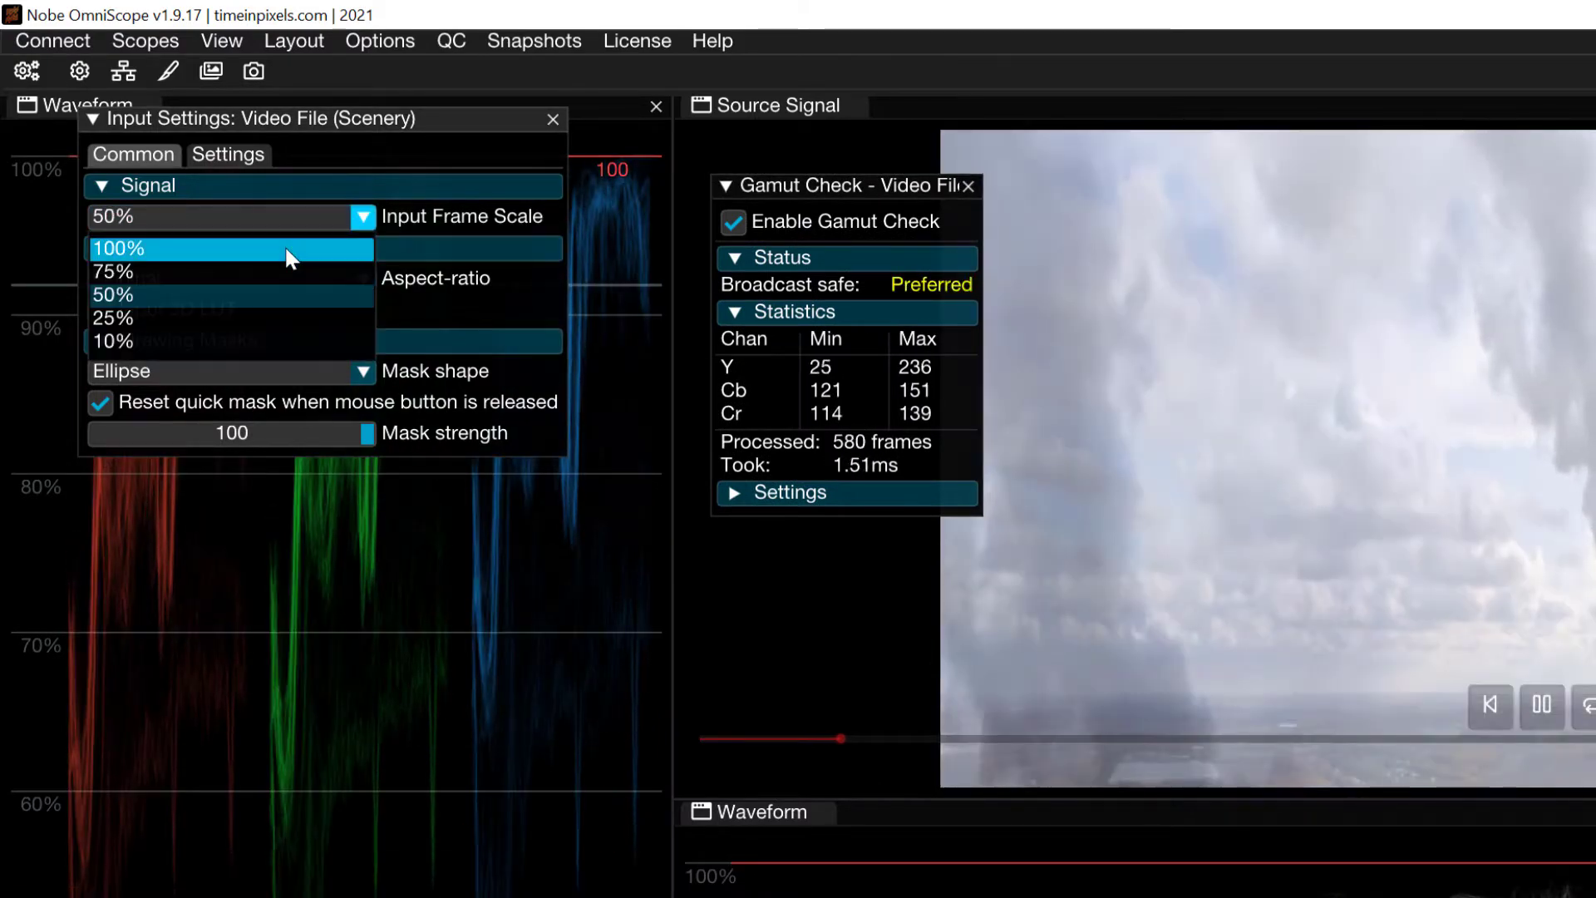
{"action": "left_click", "coordinate": [285, 245]}
Leave the Input Frame Scale at 100% and close the Input Settings and Gamut Check windows
{"action": "left_click", "coordinate": [312, 215]}
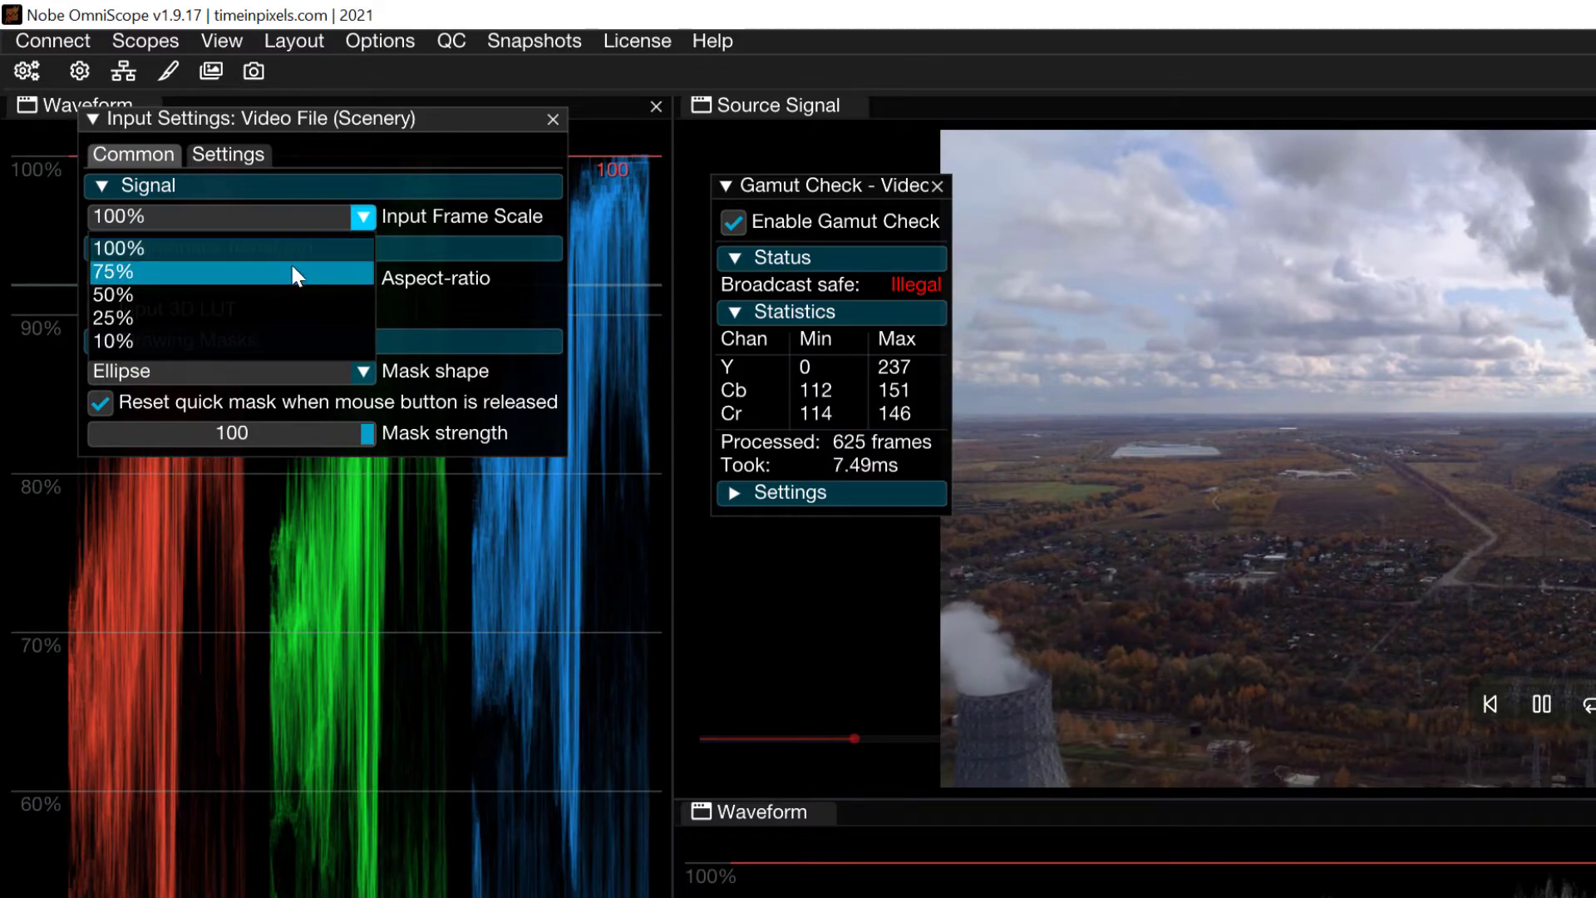
{"action": "left_click", "coordinate": [455, 215]}
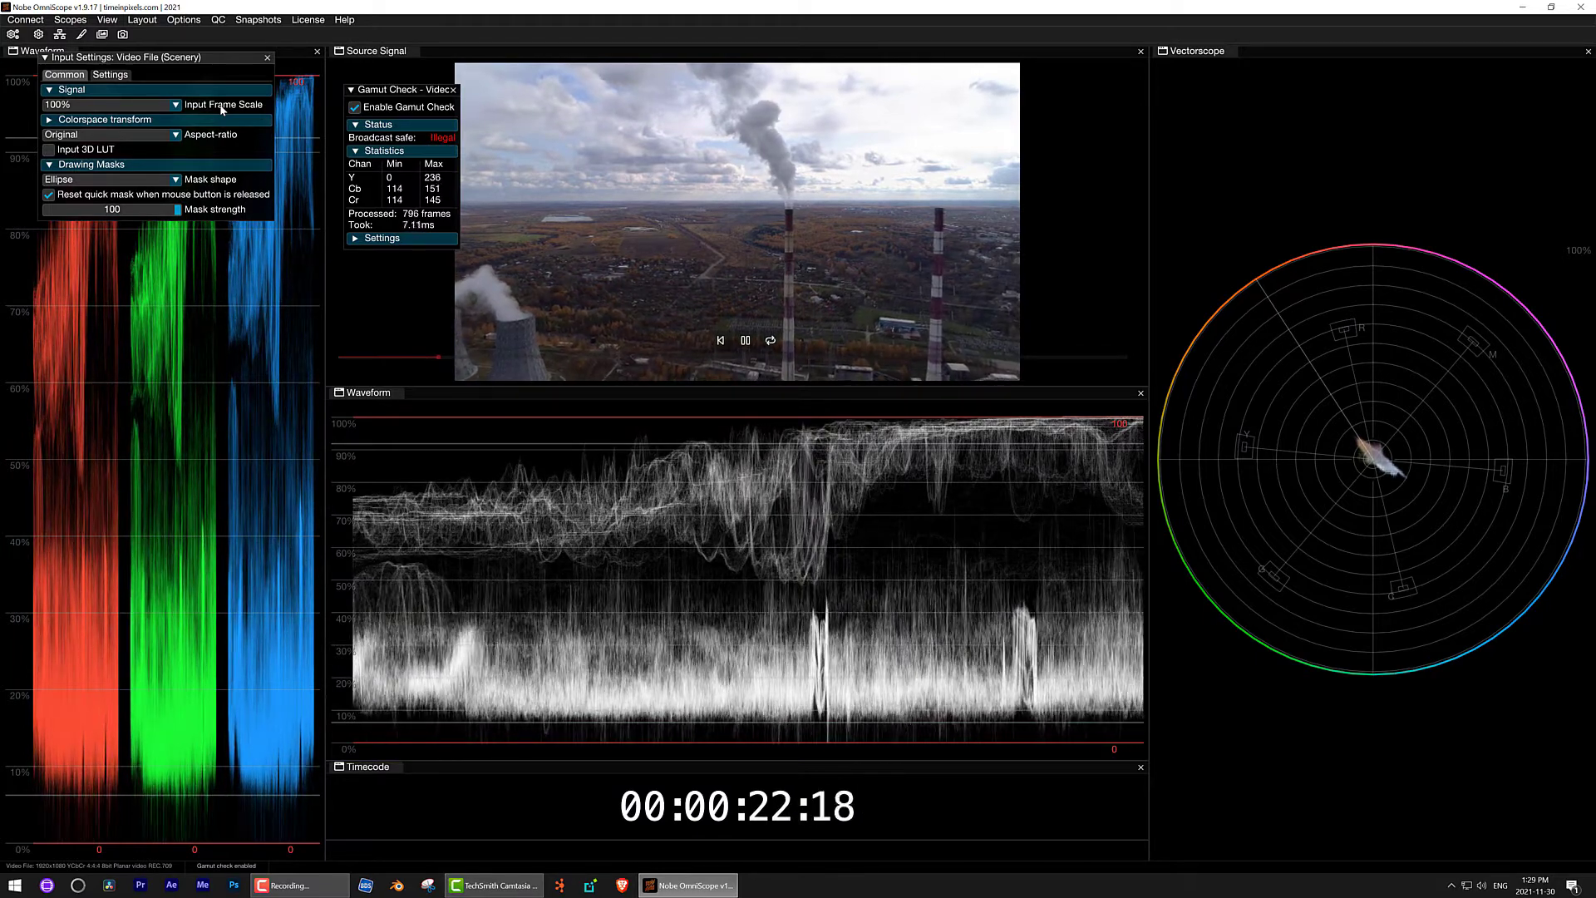
{"action": "left_click", "coordinate": [267, 59]}
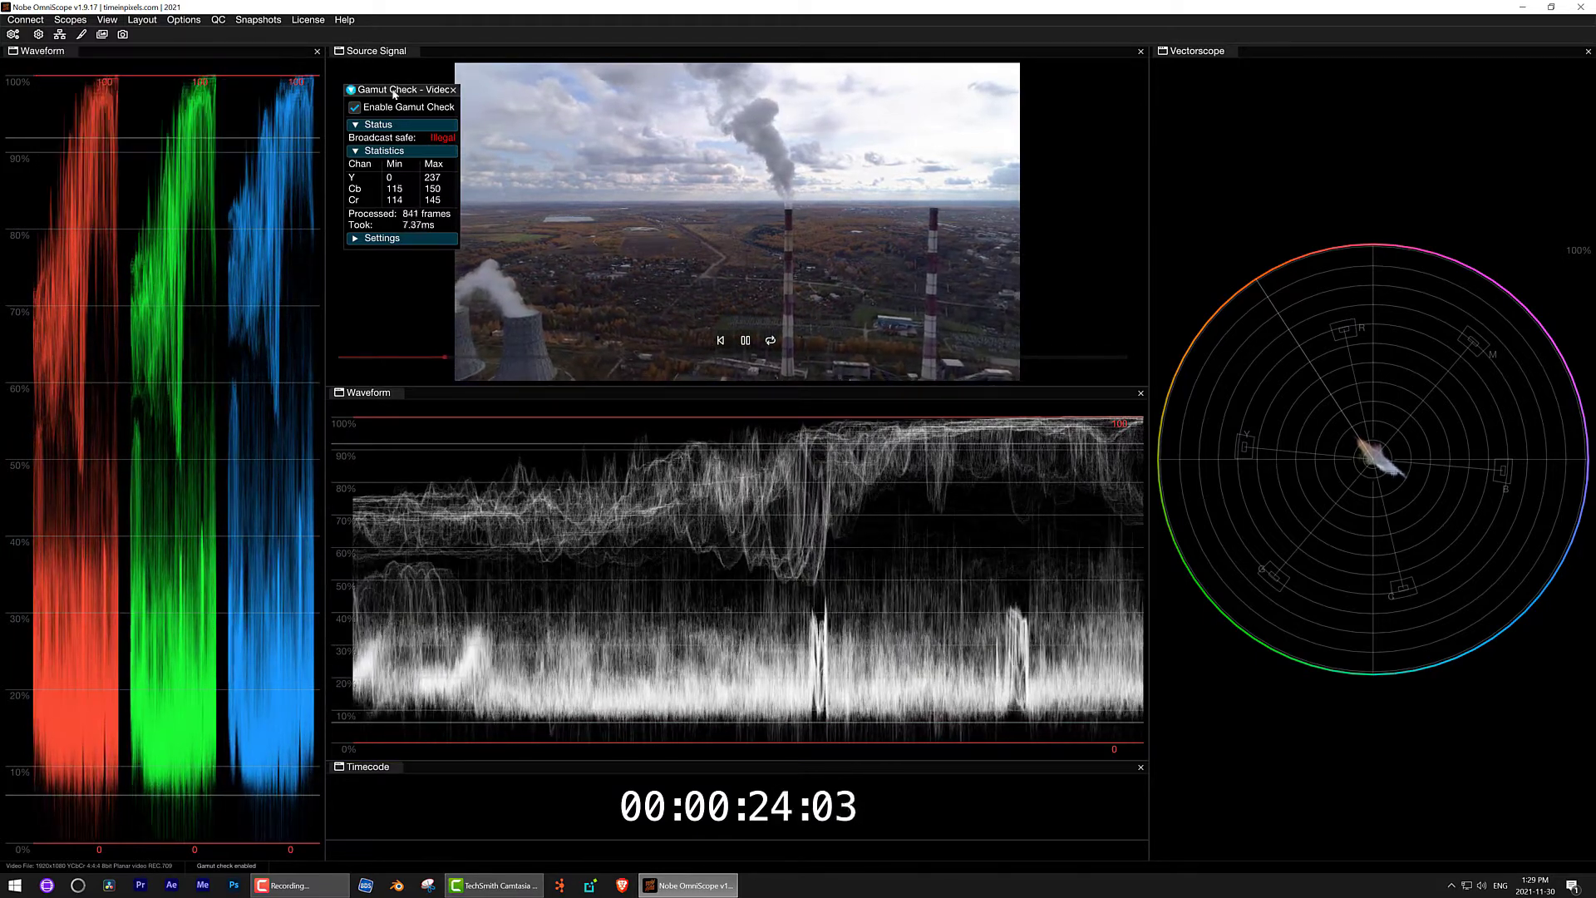
{"action": "left_click", "coordinate": [454, 90]}
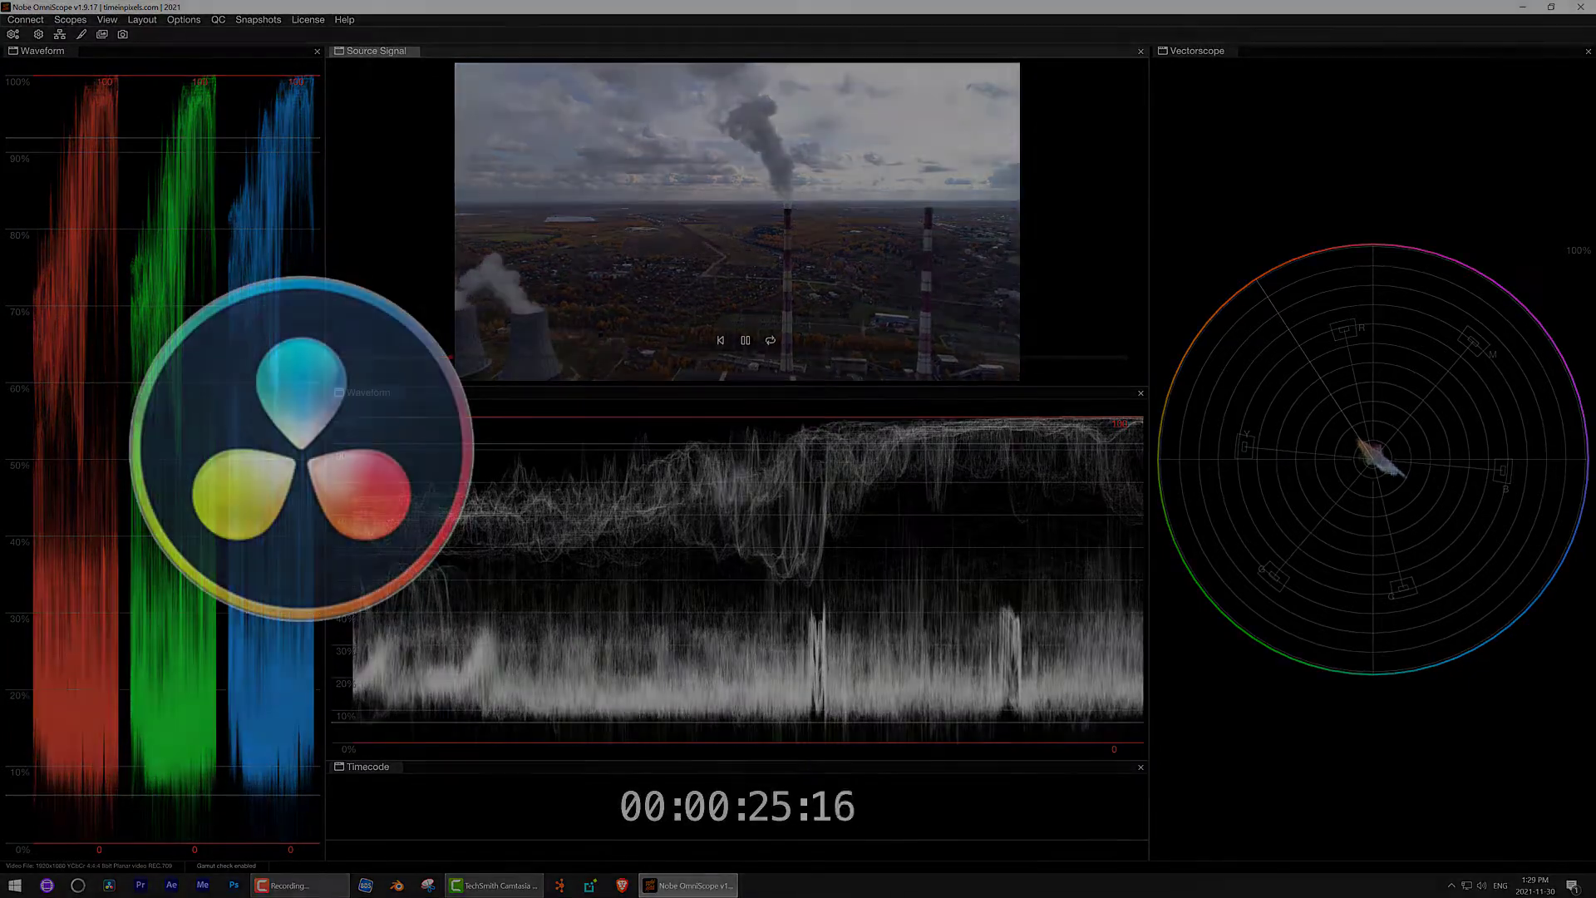